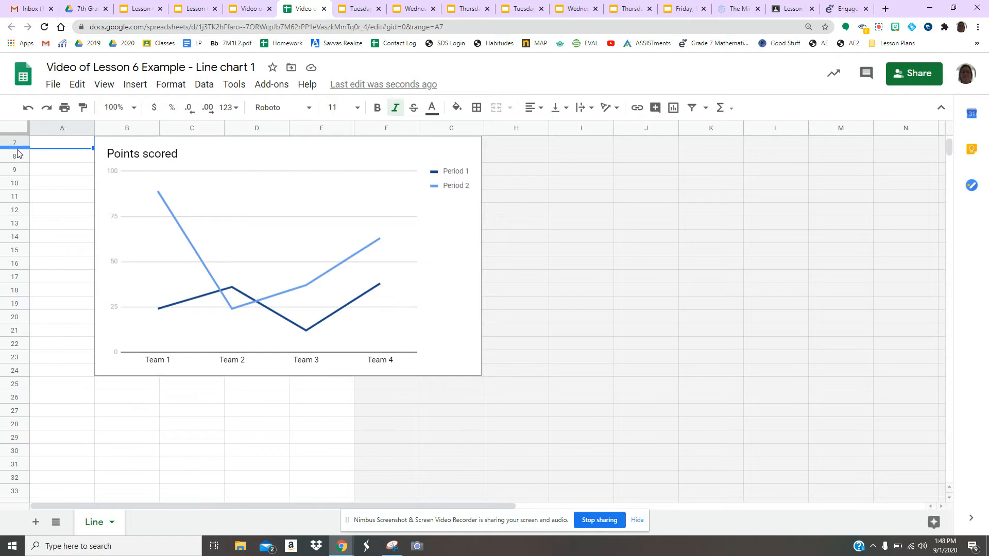
Step: Move the Points scored chart up beside the data table so that it clears columns A to C
{"action": "scroll", "coordinate": [55, 162], "scroll_direction": "down", "scroll_amount": 2}
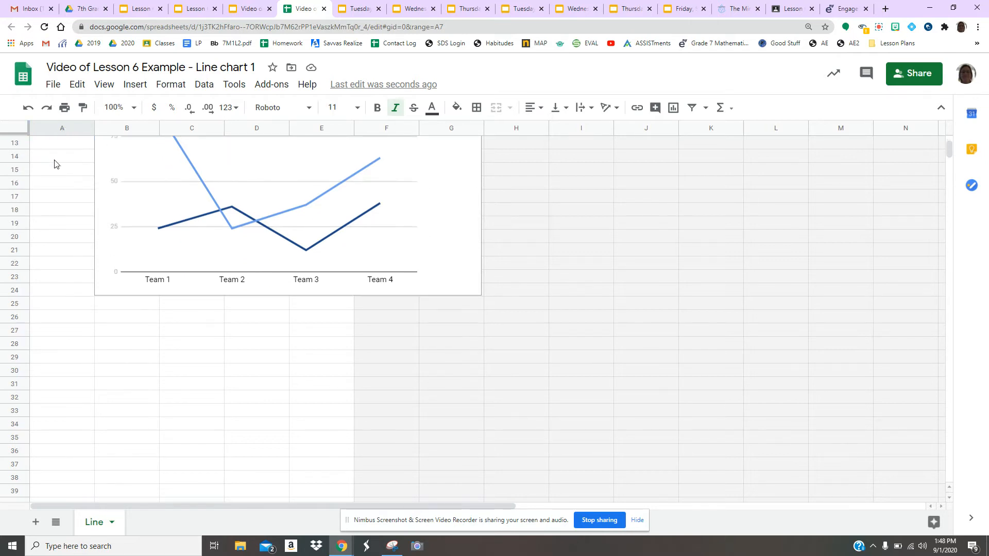
{"action": "scroll", "coordinate": [55, 164], "scroll_direction": "up", "scroll_amount": 3}
{"action": "scroll", "coordinate": [55, 163], "scroll_direction": "up", "scroll_amount": 2}
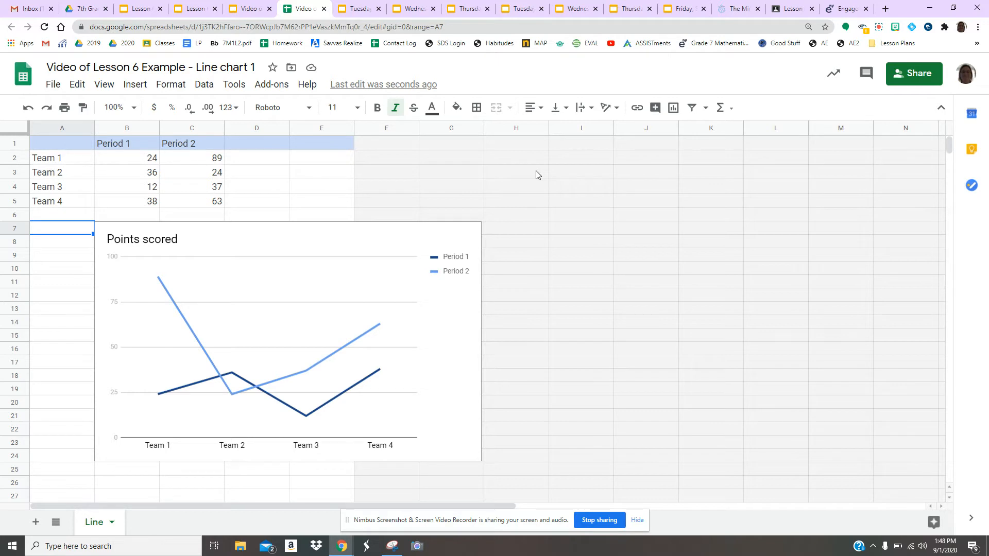
{"action": "left_click", "coordinate": [401, 235]}
{"action": "left_click_drag", "start_coordinate": [392, 253], "coordinate": [585, 177]}
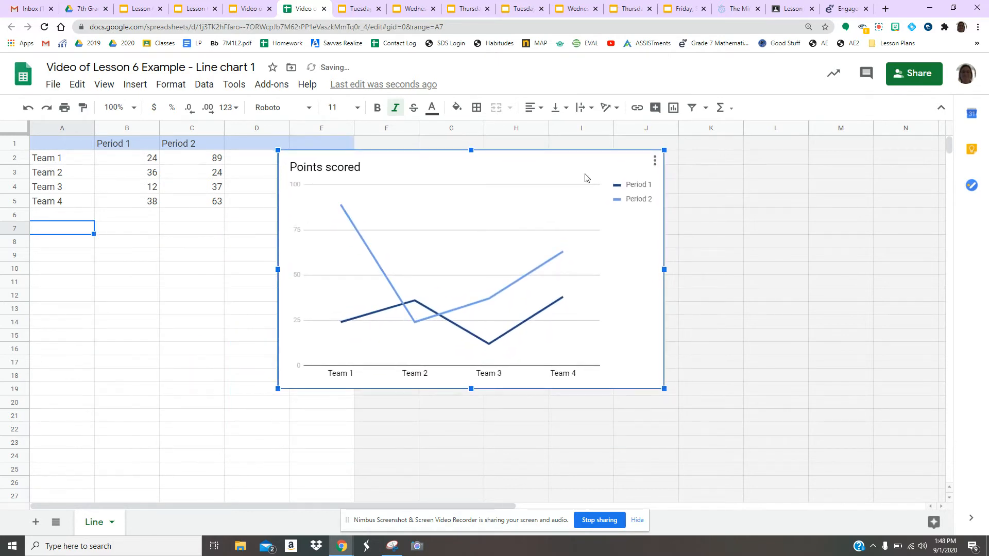
Step: Enter the column headings "Years (x)" in A1 and "Money (y)" in B1
{"action": "left_click", "coordinate": [70, 148]}
{"action": "type", "text": "Y"}
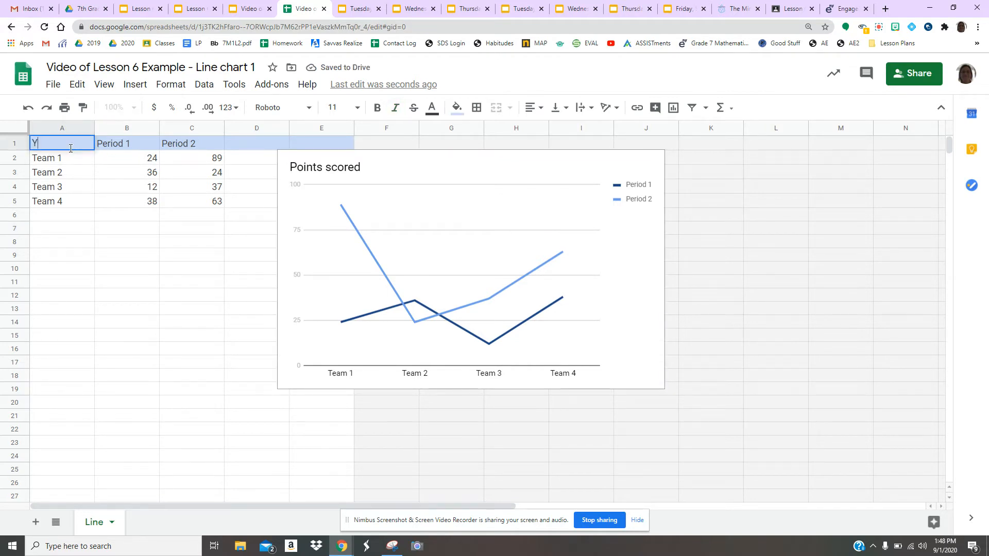
{"action": "type", "text": "ears (x)"}
{"action": "key", "text": "Tab"}
{"action": "type", "text": "Money"}
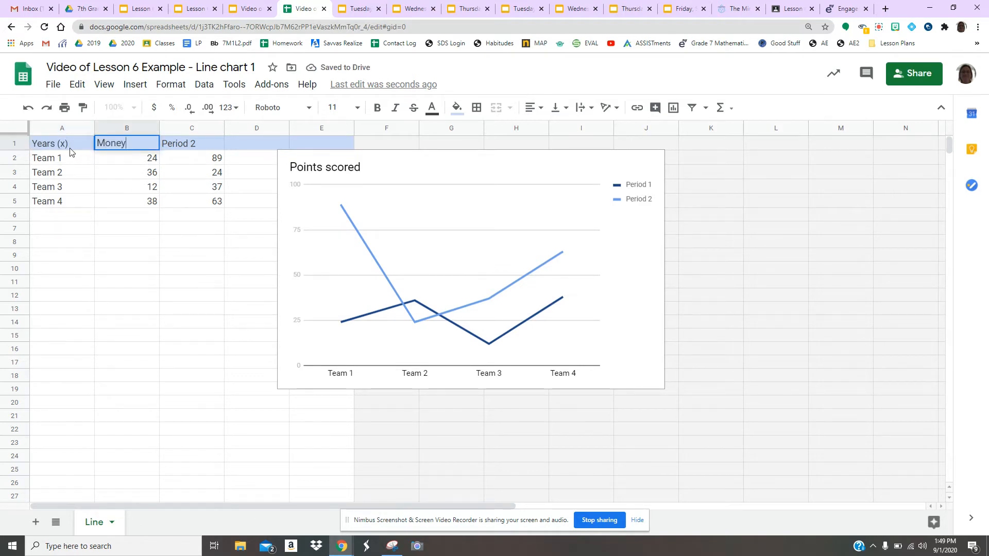
{"action": "type", "text": " (y)"}
Step: Replace the Period 2 values in C2:C5 with 0 and clear the heading in C1
{"action": "left_click", "coordinate": [175, 143]}
{"action": "type", "text": "0"}
{"action": "key", "text": "Return"}
{"action": "type", "text": "0"}
{"action": "key", "text": "Return"}
{"action": "type", "text": "0"}
{"action": "key", "text": "Return"}
{"action": "type", "text": "0"}
{"action": "key", "text": "Return"}
{"action": "type", "text": "630"}
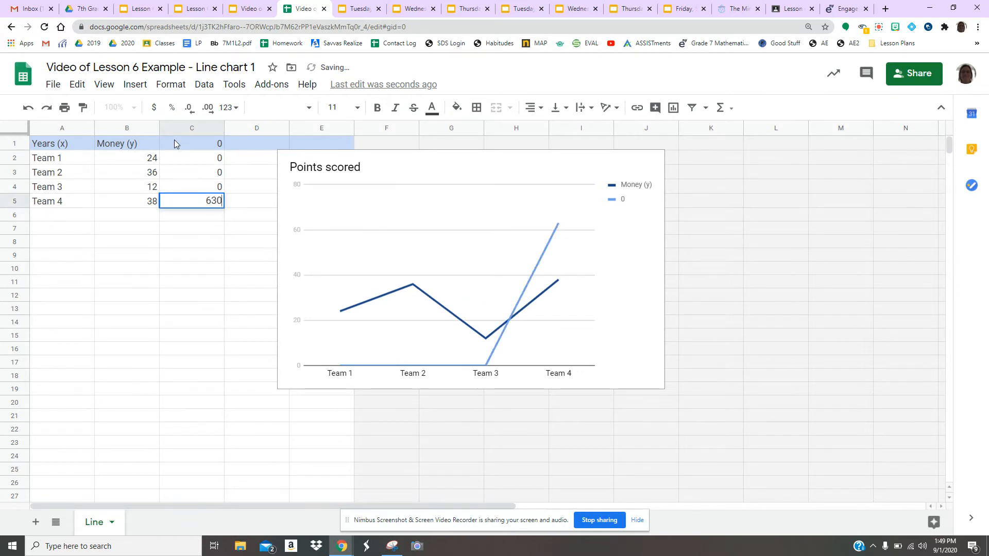
{"action": "key", "text": "BackSpace"}
{"action": "key", "text": "BackSpace"}
{"action": "key", "text": "BackSpace"}
{"action": "type", "text": "0"}
{"action": "left_click", "coordinate": [174, 140]}
{"action": "key", "text": "Delete"}
{"action": "left_click", "coordinate": [170, 278]}
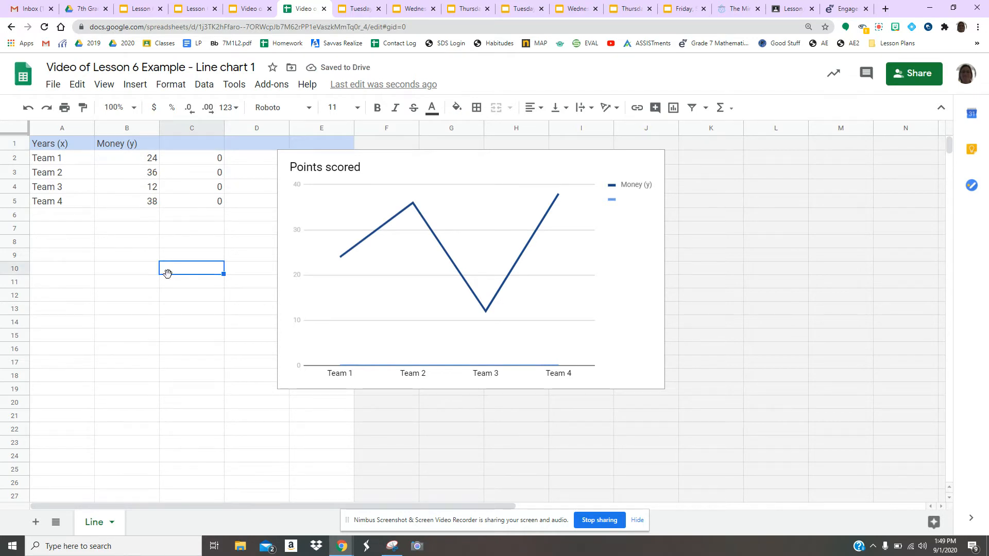
Step: Enter the years 1, 3, 6, 9 and 12 in cells A2 to A6
{"action": "left_click", "coordinate": [80, 164]}
{"action": "type", "text": "1"}
{"action": "key", "text": "Return"}
{"action": "type", "text": "3"}
{"action": "key", "text": "Return"}
{"action": "type", "text": "6"}
{"action": "key", "text": "Return"}
{"action": "type", "text": "9"}
{"action": "key", "text": "Return"}
{"action": "type", "text": "12"}
{"action": "key", "text": "Return"}
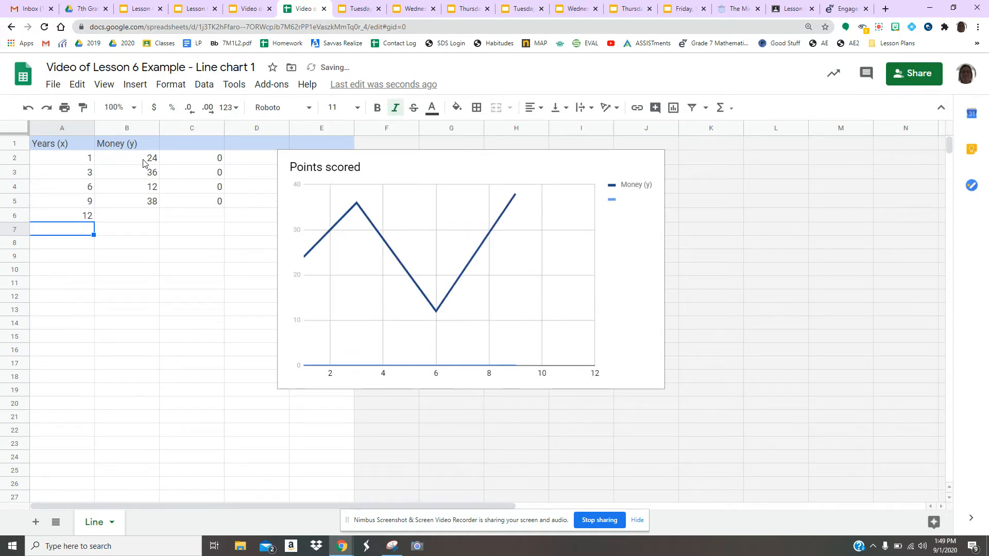
Step: Copy the five Money Earned values from the Table slide in Google Slides and paste them into B2:B6 of the line chart spreadsheet
{"action": "left_click", "coordinate": [249, 9]}
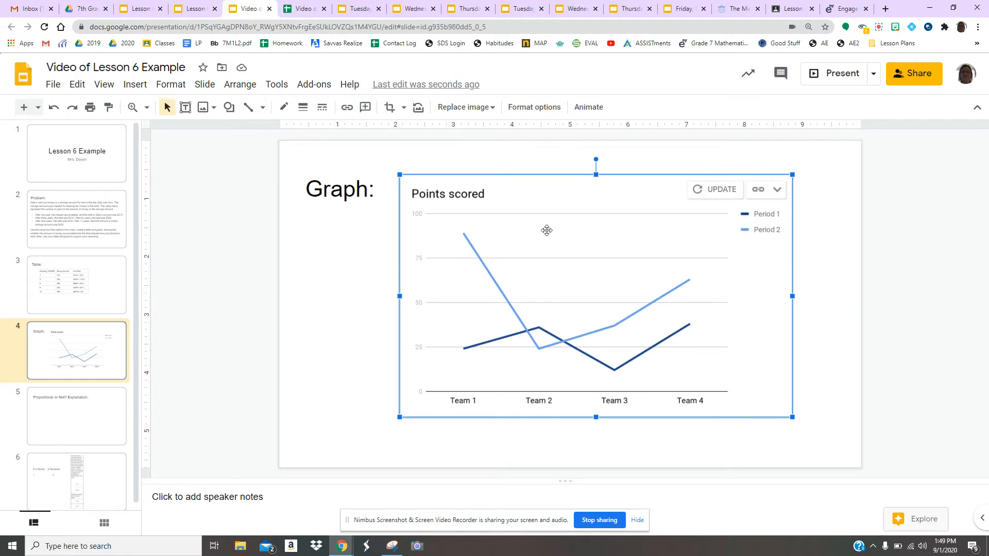
{"action": "left_click", "coordinate": [50, 286]}
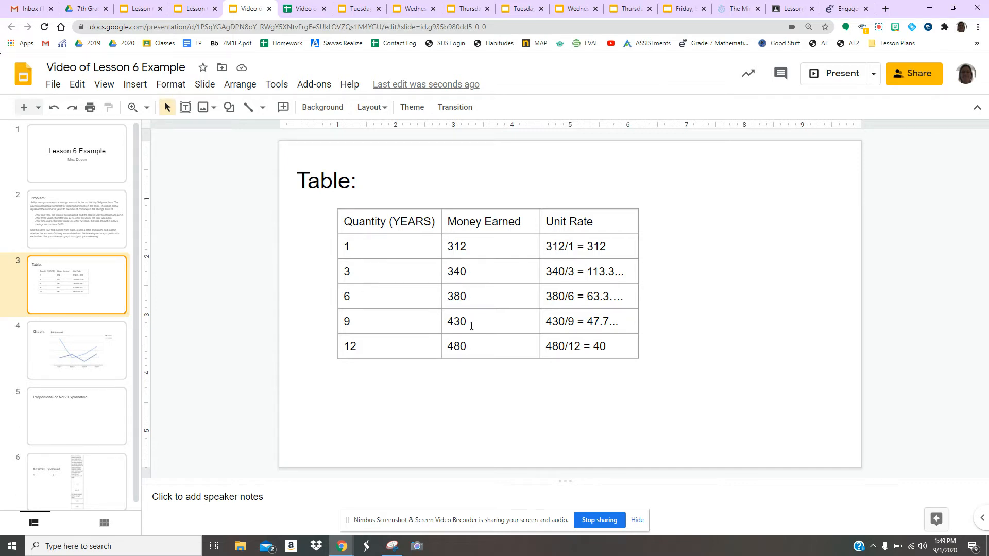
{"action": "left_click_drag", "start_coordinate": [464, 246], "coordinate": [468, 342]}
{"action": "key", "text": "ctrl+c"}
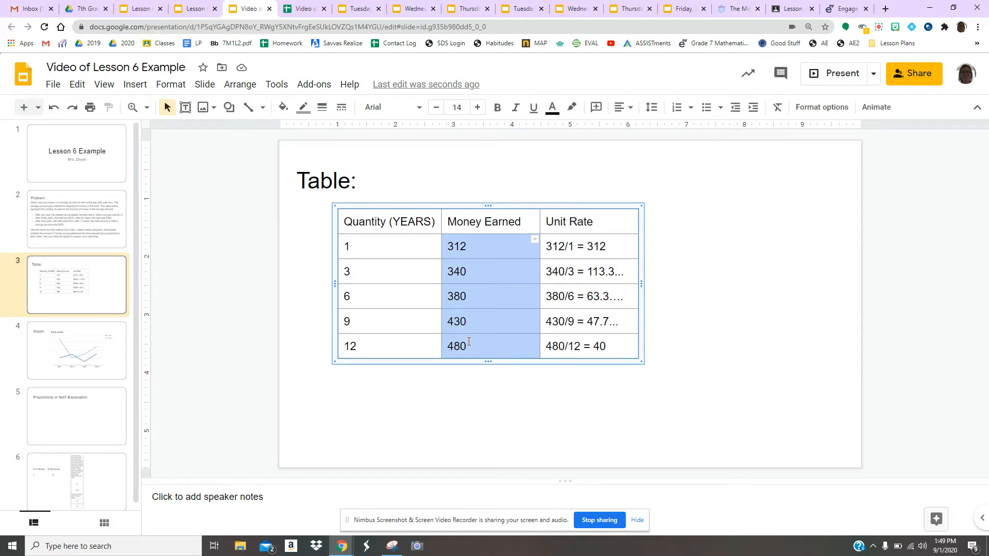
{"action": "left_click", "coordinate": [301, 10]}
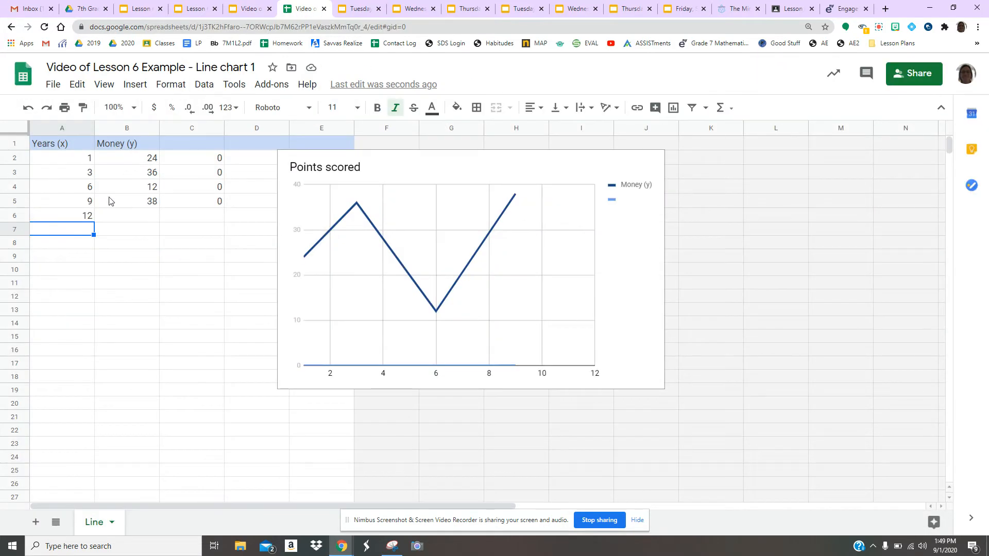
{"action": "left_click_drag", "start_coordinate": [125, 161], "coordinate": [118, 214]}
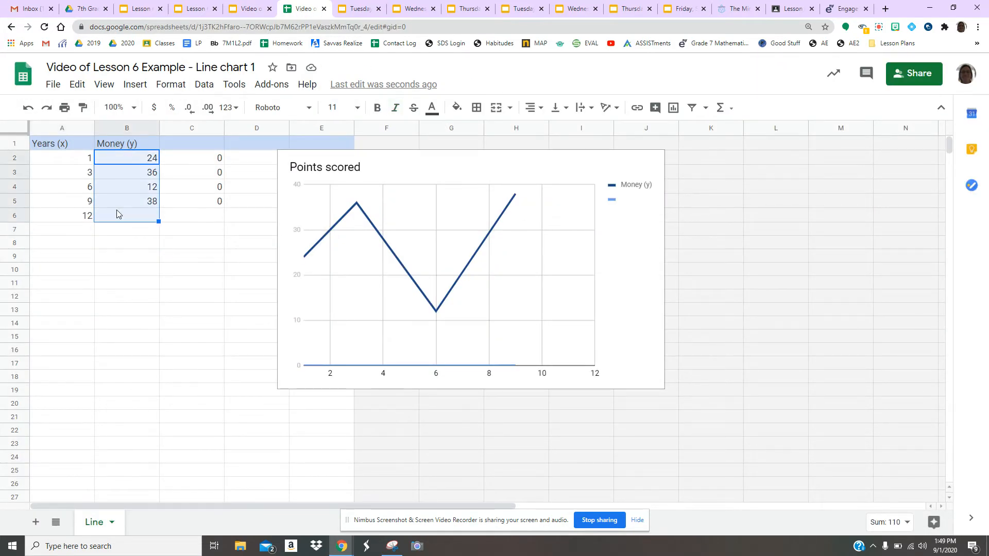
{"action": "key", "text": "ctrl+v"}
{"action": "left_click", "coordinate": [129, 311]}
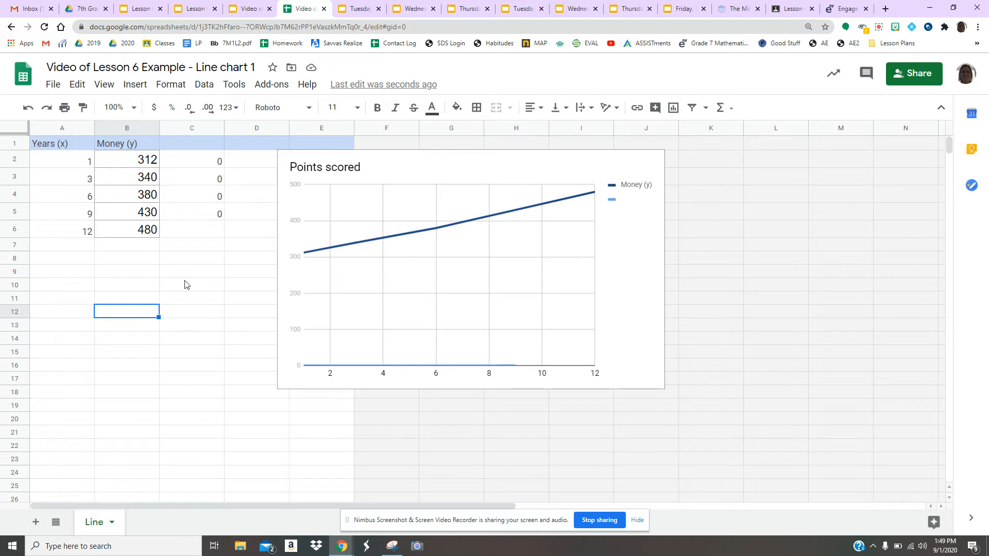
Step: Edit the line chart and remove the C1:C6 series from its setup
{"action": "left_click", "coordinate": [497, 179]}
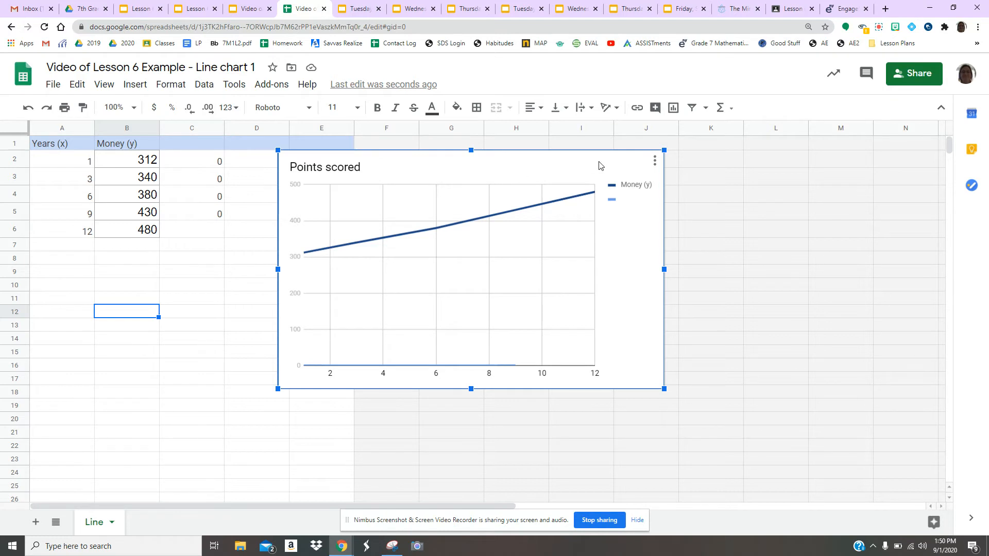
{"action": "left_click", "coordinate": [654, 164]}
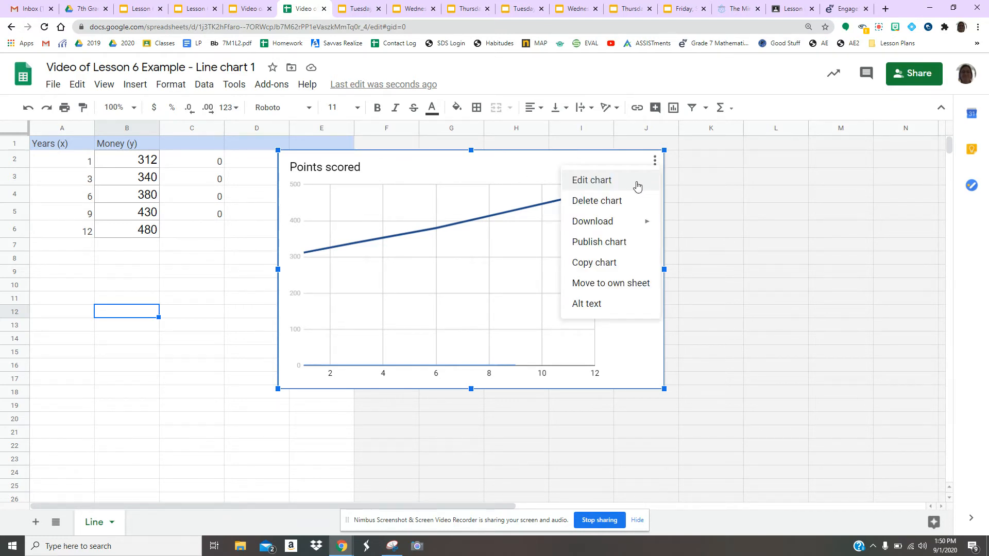
{"action": "left_click", "coordinate": [637, 186]}
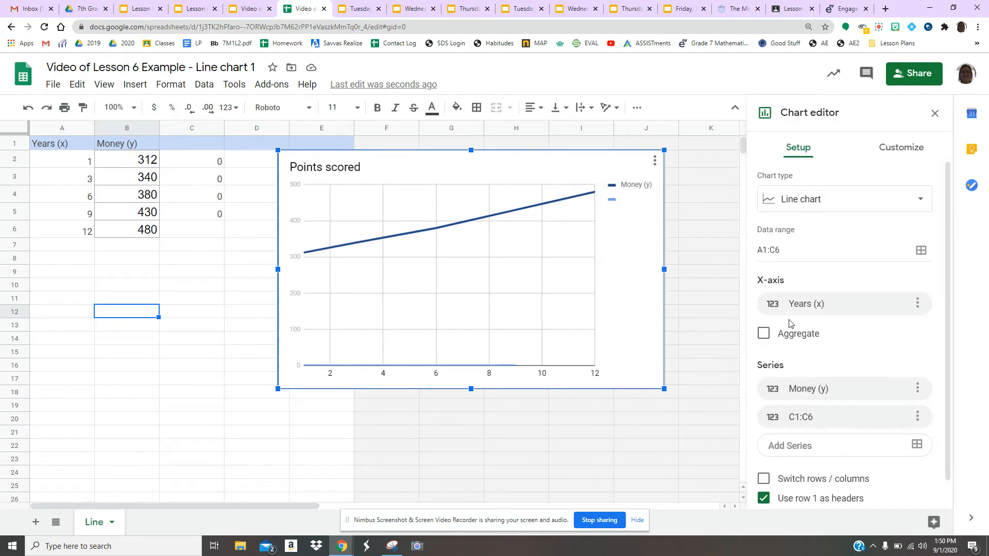
{"action": "left_click", "coordinate": [917, 417]}
{"action": "left_click", "coordinate": [894, 464]}
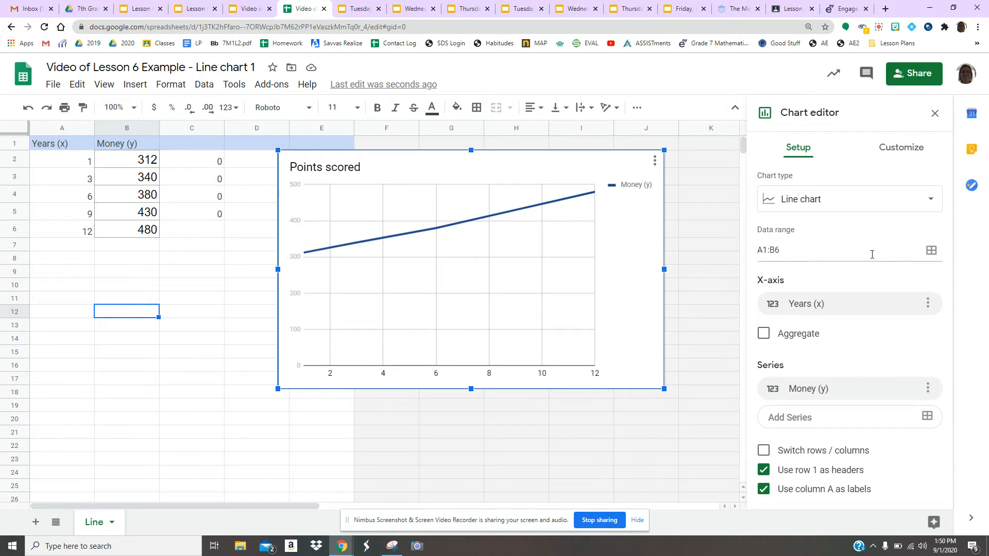
Step: Replace the chart title text with the saver's first name in possessive form followed by "Savings Chart"
{"action": "left_click", "coordinate": [896, 154]}
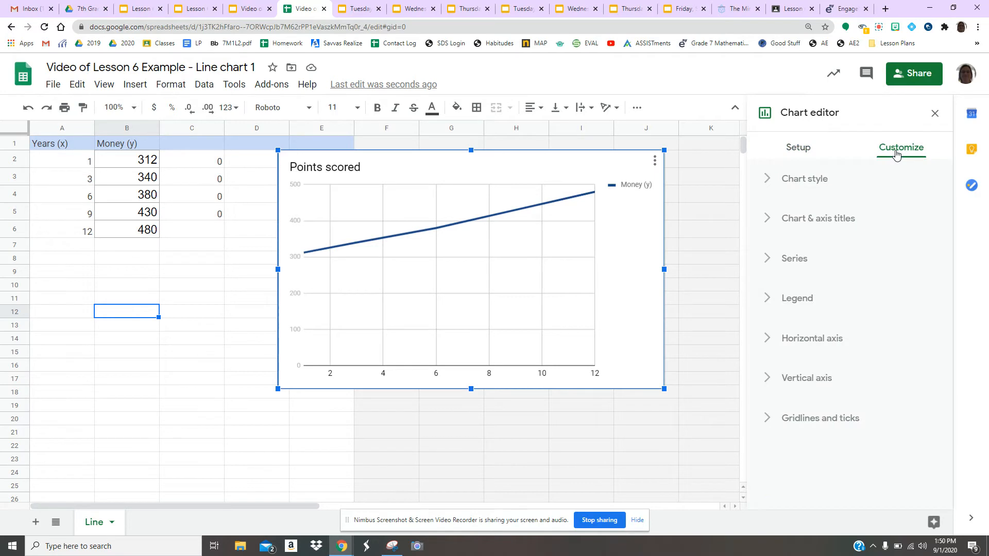
{"action": "left_click", "coordinate": [828, 225]}
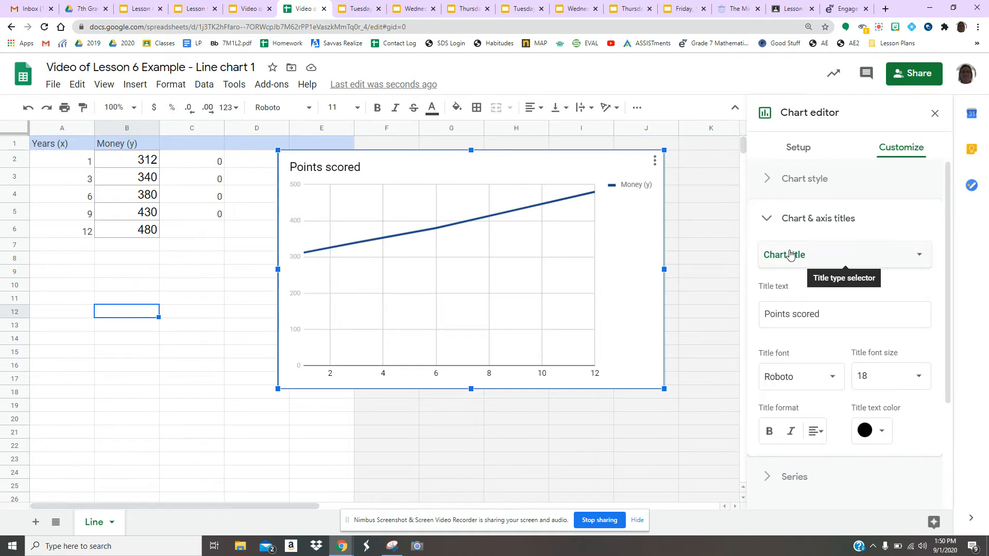
{"action": "triple_click", "coordinate": [783, 315]}
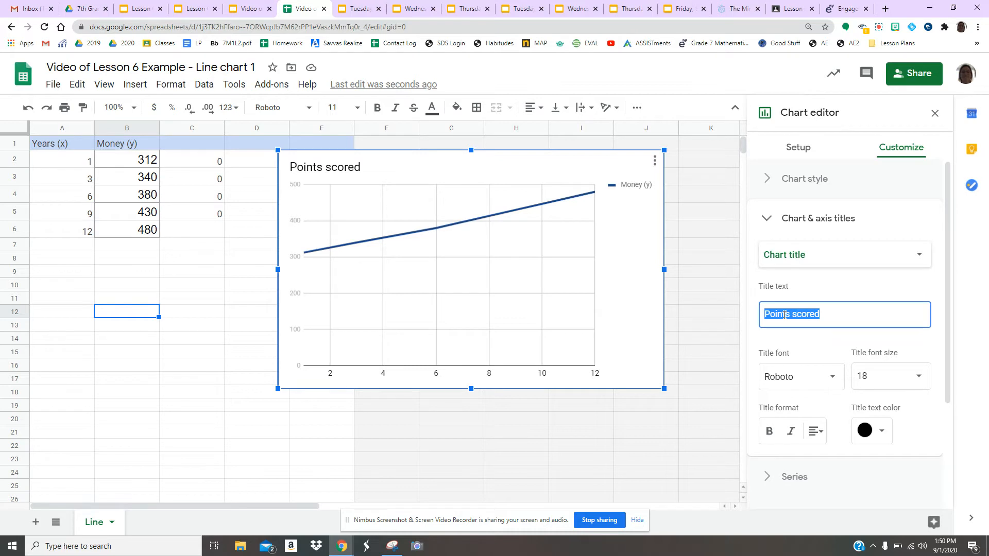
{"action": "type", "text": "Sally's Savings Chart"}
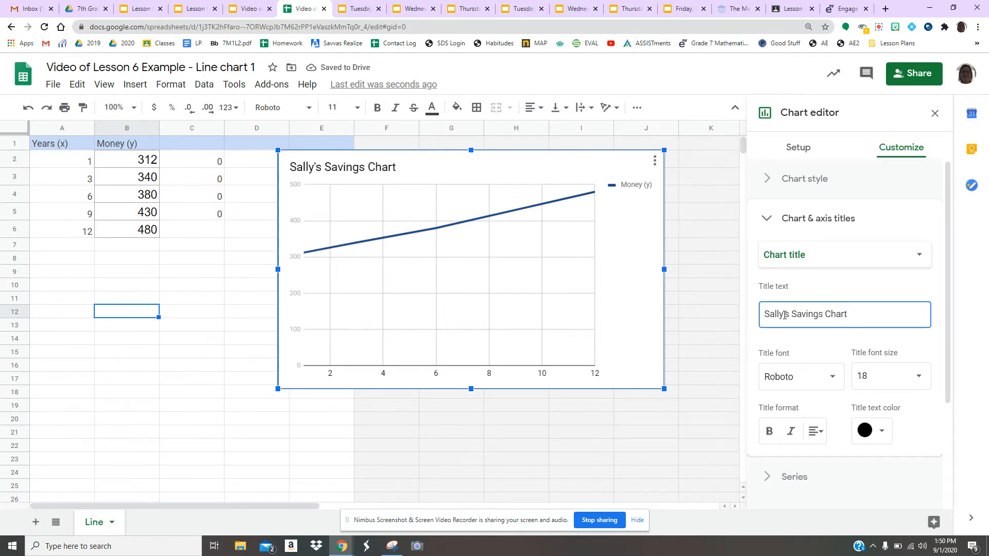
Step: Format the chart title in Comic Sans MS, size 30, with magenta text
{"action": "left_click", "coordinate": [786, 381]}
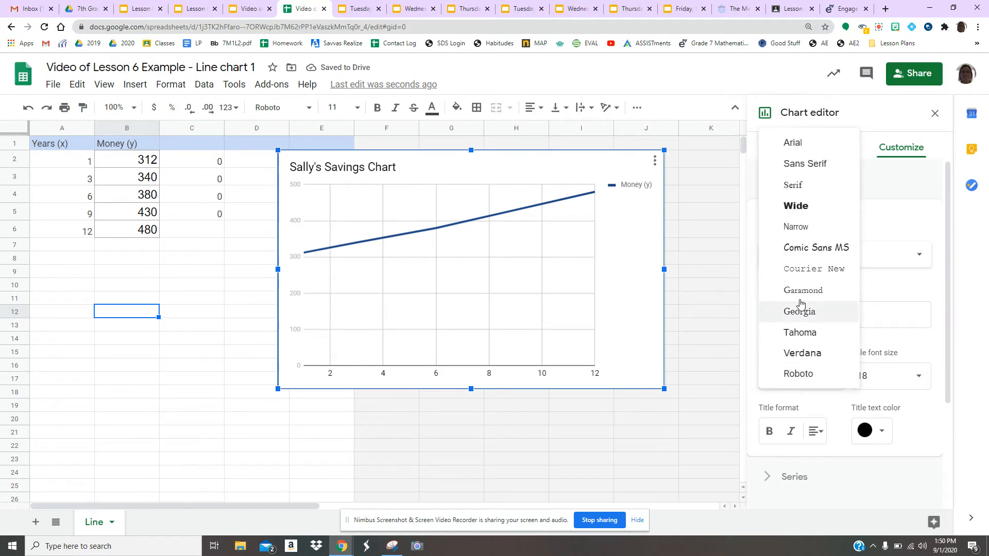
{"action": "left_click", "coordinate": [810, 248]}
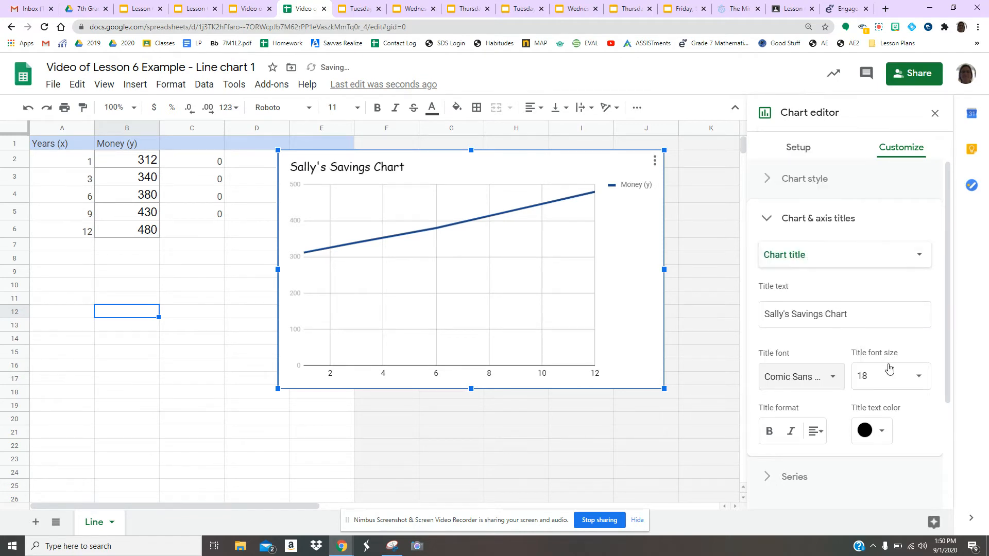
{"action": "left_click", "coordinate": [914, 379]}
{"action": "left_click", "coordinate": [879, 325]}
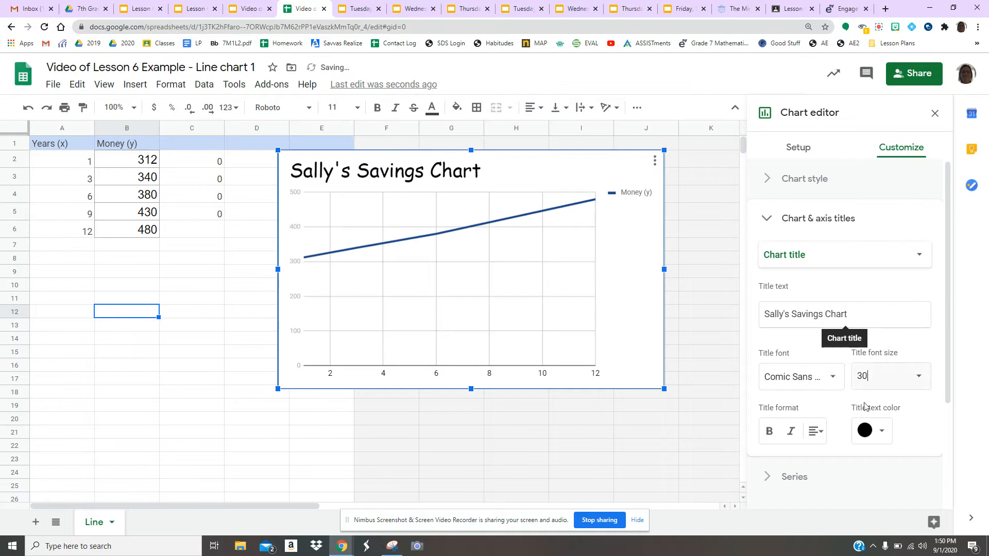
{"action": "left_click", "coordinate": [870, 430]}
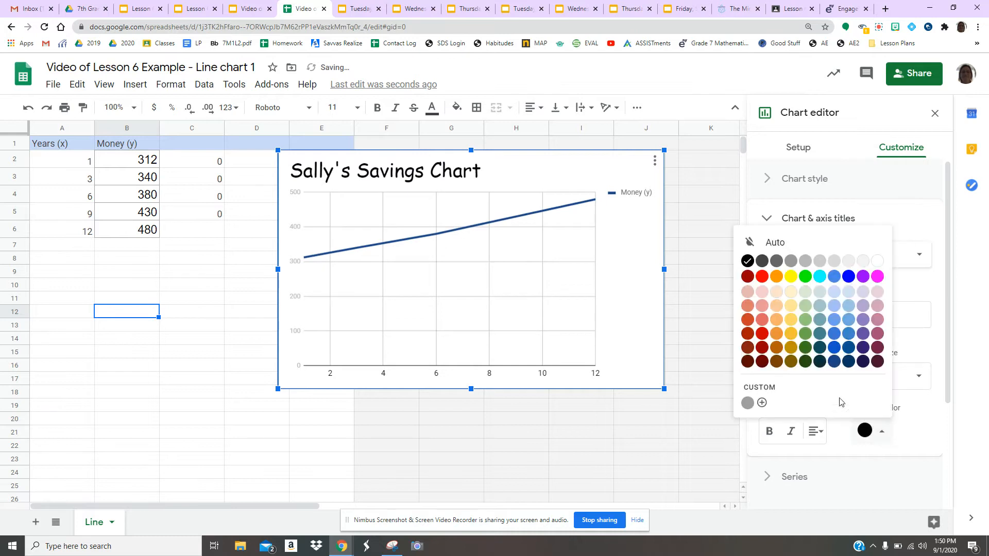
{"action": "left_click", "coordinate": [876, 277]}
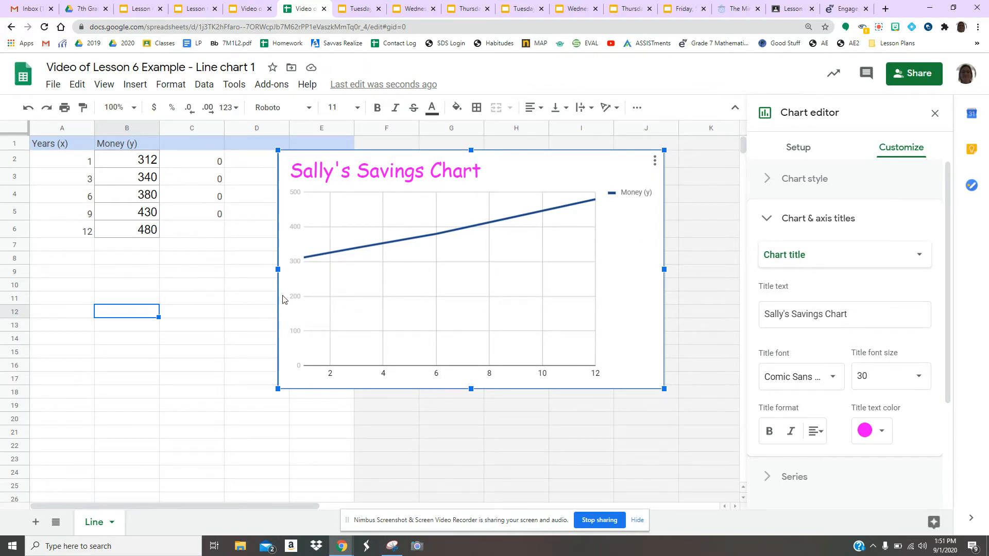
Step: Add the horizontal axis title "Years of Money Saved" to the chart
{"action": "left_click", "coordinate": [796, 261]}
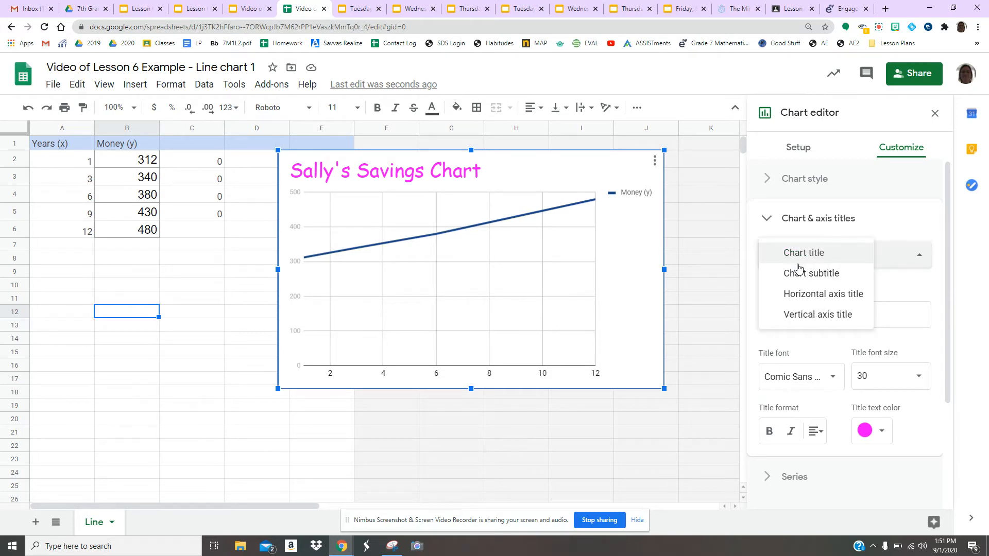
{"action": "left_click", "coordinate": [802, 294]}
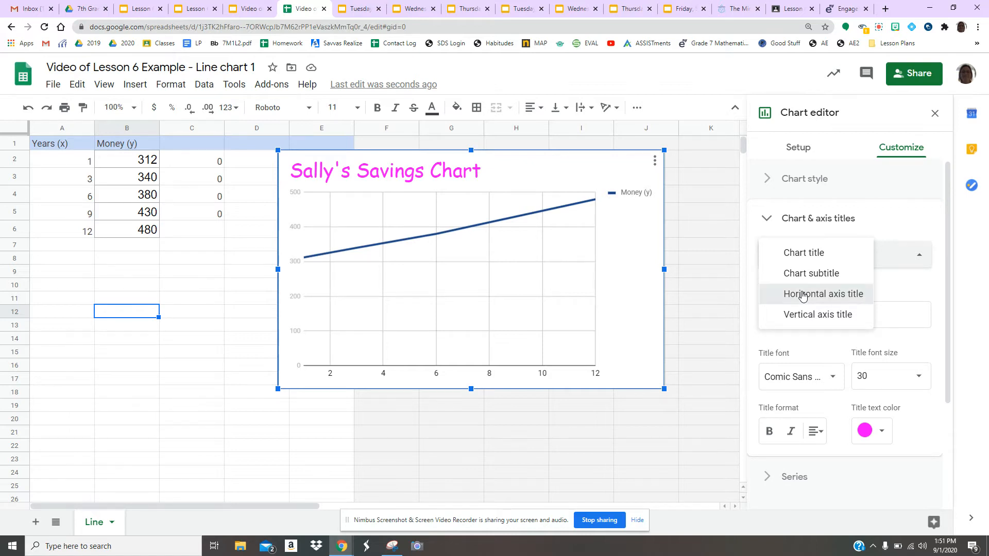
{"action": "left_click", "coordinate": [804, 310]}
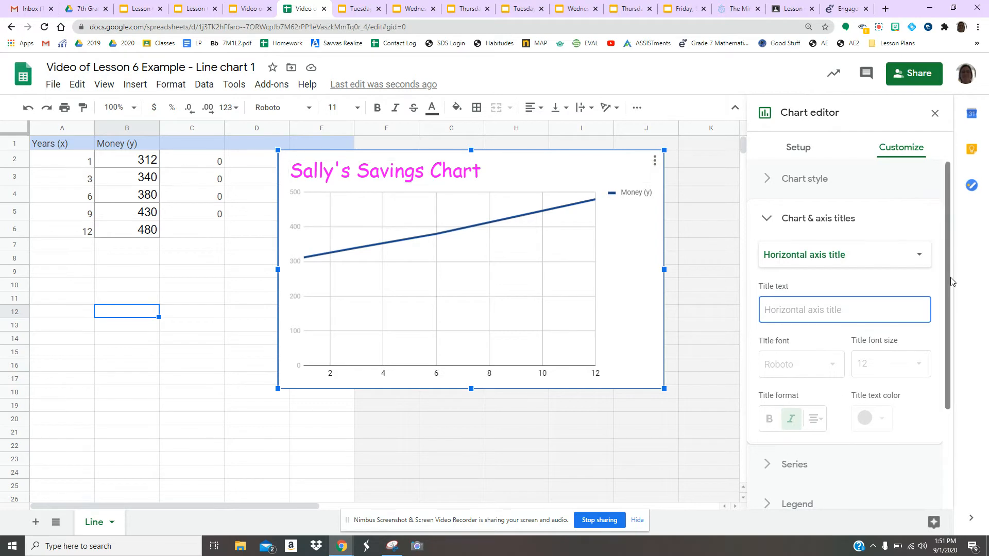
{"action": "type", "text": "Yea"}
{"action": "type", "text": "rs of MOn"}
{"action": "type", "text": "oney Save"}
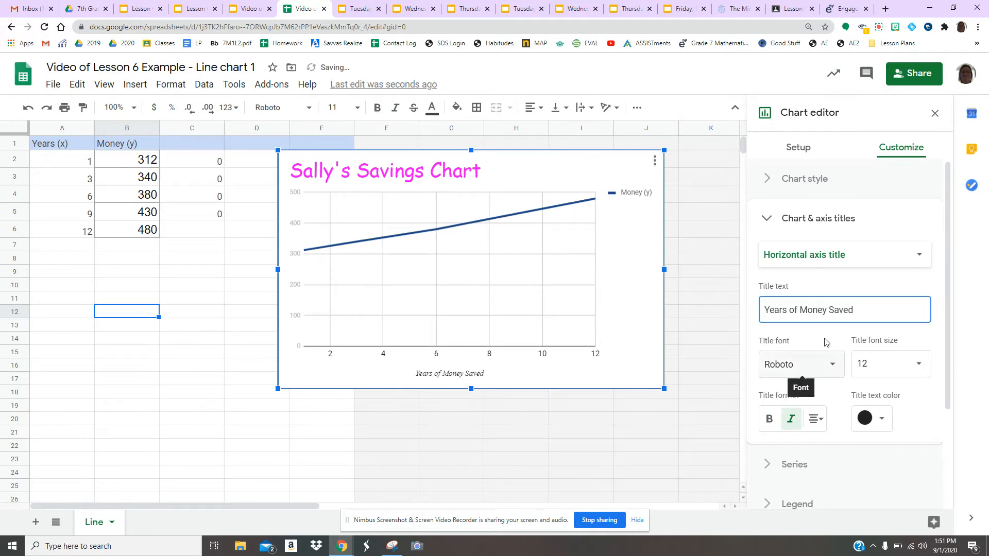
Step: Format the horizontal axis title in Comic Sans MS, size 24, with purple text
{"action": "left_click", "coordinate": [816, 370]}
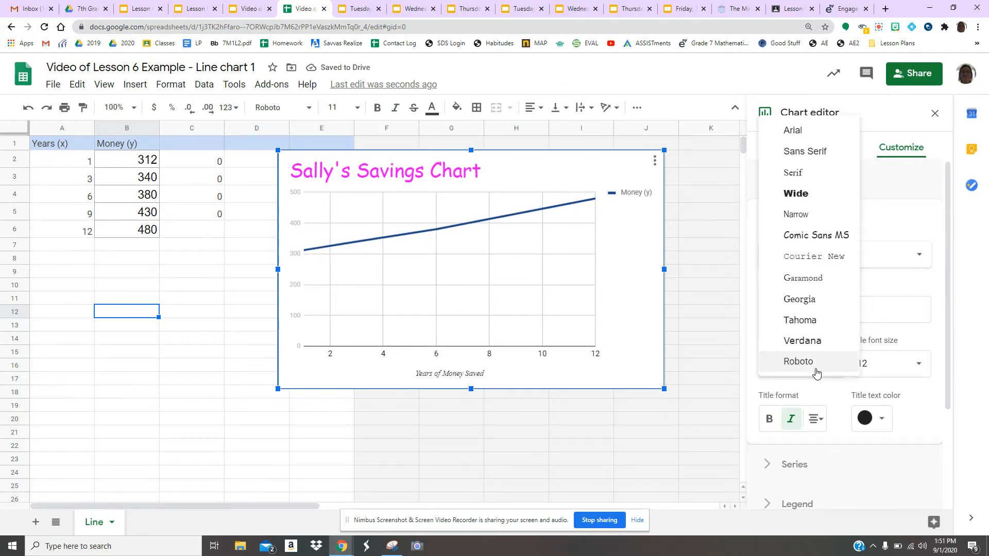
{"action": "left_click", "coordinate": [811, 238]}
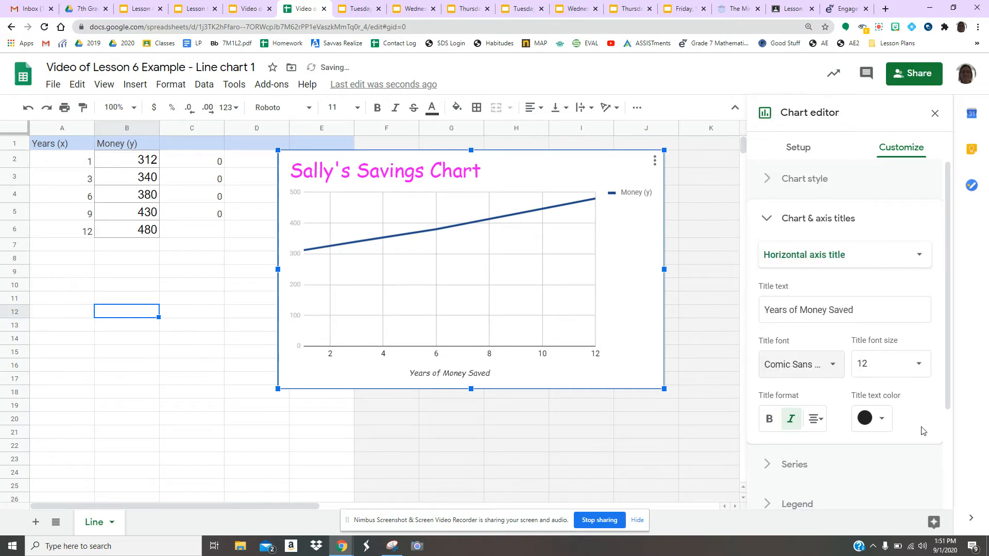
{"action": "left_click", "coordinate": [889, 379]}
{"action": "left_click", "coordinate": [882, 294]}
{"action": "left_click", "coordinate": [871, 418]}
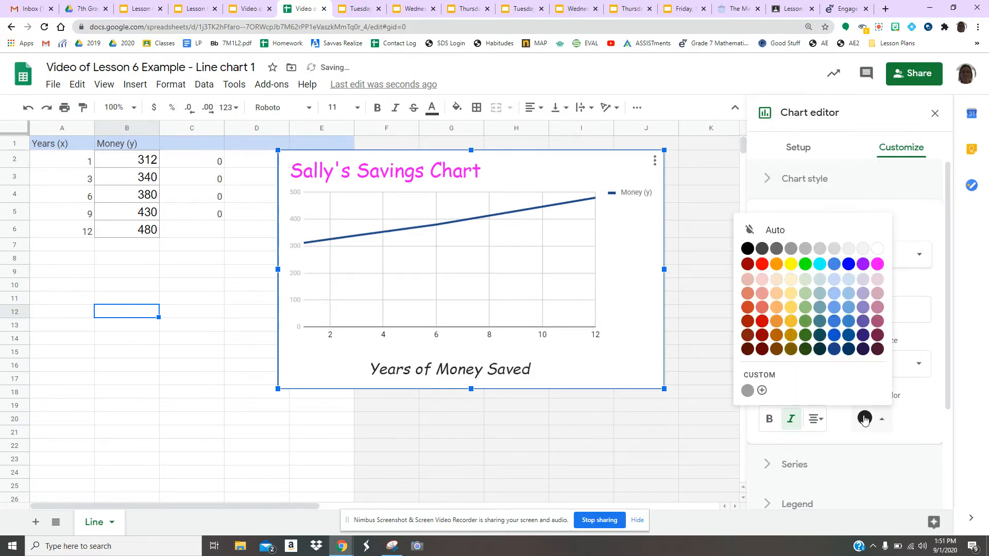
{"action": "left_click", "coordinate": [862, 263]}
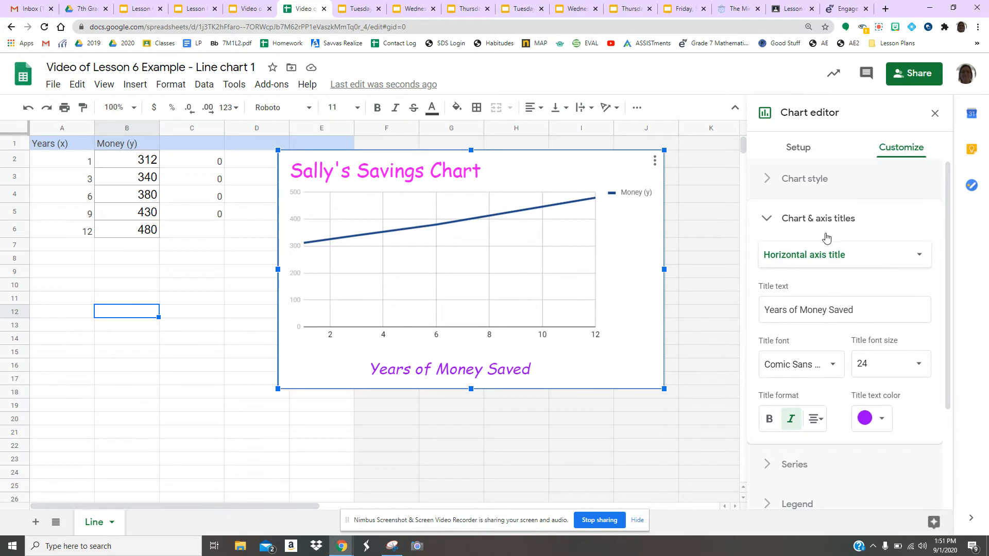
Step: Add the vertical axis title "Money Saved" to the chart
{"action": "left_click", "coordinate": [828, 255]}
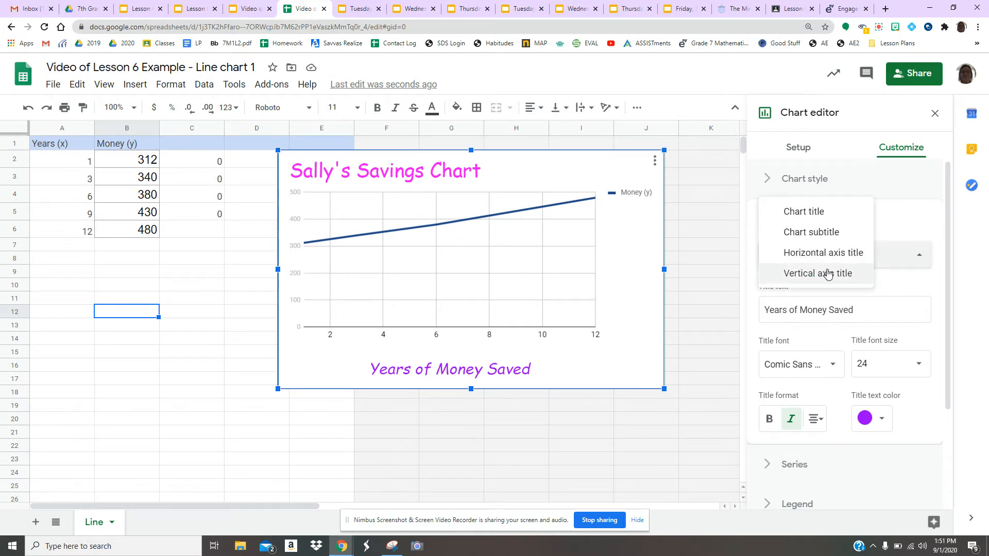
{"action": "left_click", "coordinate": [827, 272]}
{"action": "left_click", "coordinate": [805, 312]}
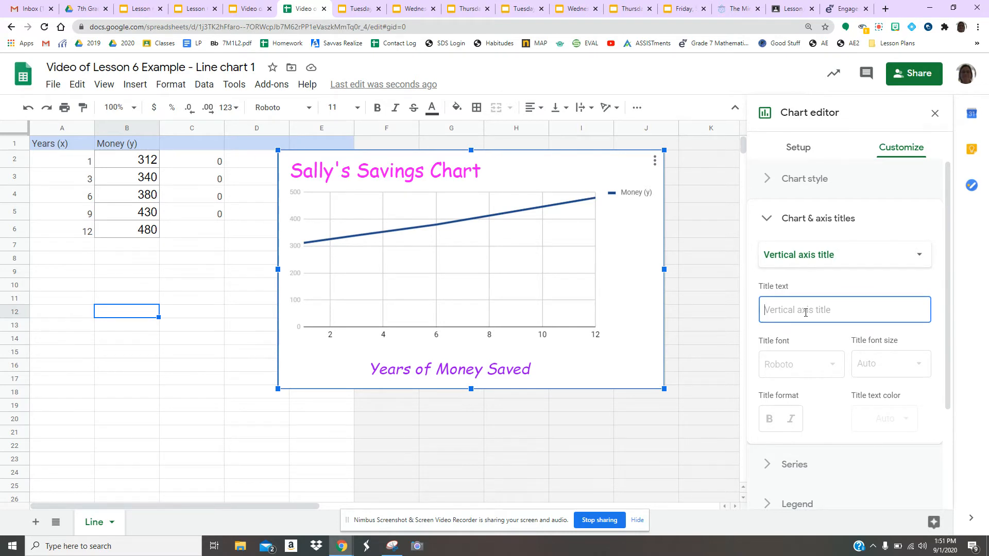
{"action": "type", "text": "Money Saved"}
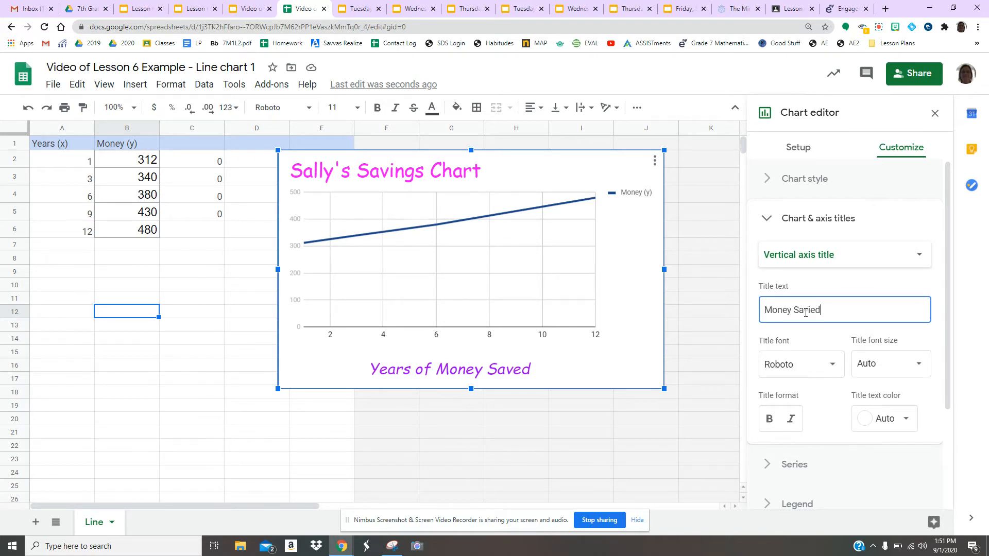
Step: Format the vertical axis title in Comic Sans MS, size 24, with green text
{"action": "left_click", "coordinate": [807, 381]}
{"action": "left_click", "coordinate": [815, 234]}
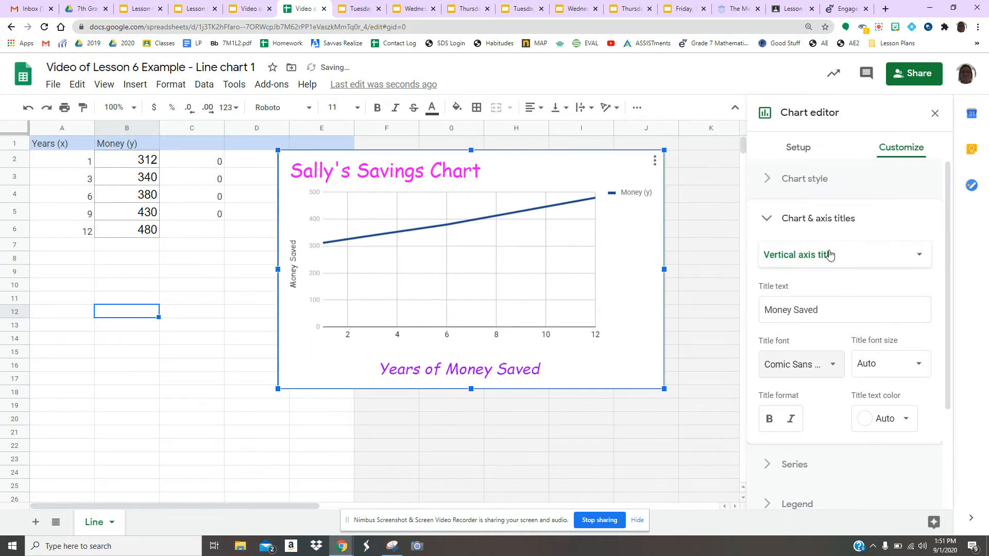
{"action": "left_click", "coordinate": [891, 361]}
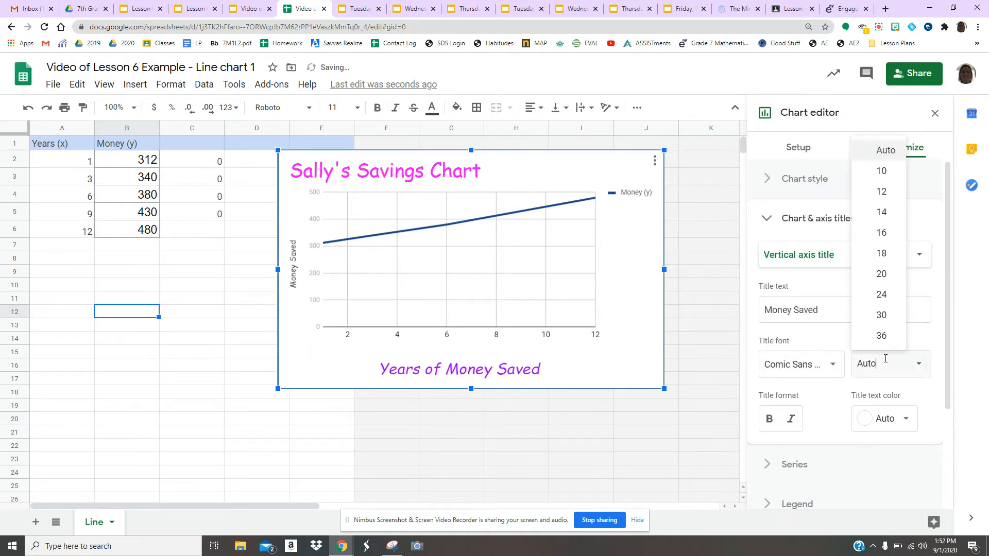
{"action": "left_click", "coordinate": [883, 293]}
{"action": "left_click", "coordinate": [864, 421]}
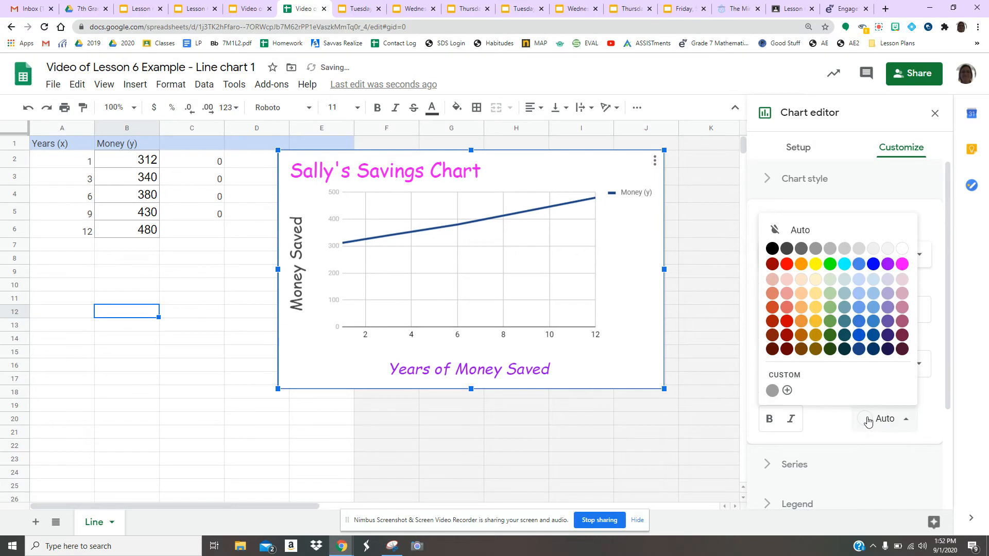
{"action": "left_click", "coordinate": [814, 269]}
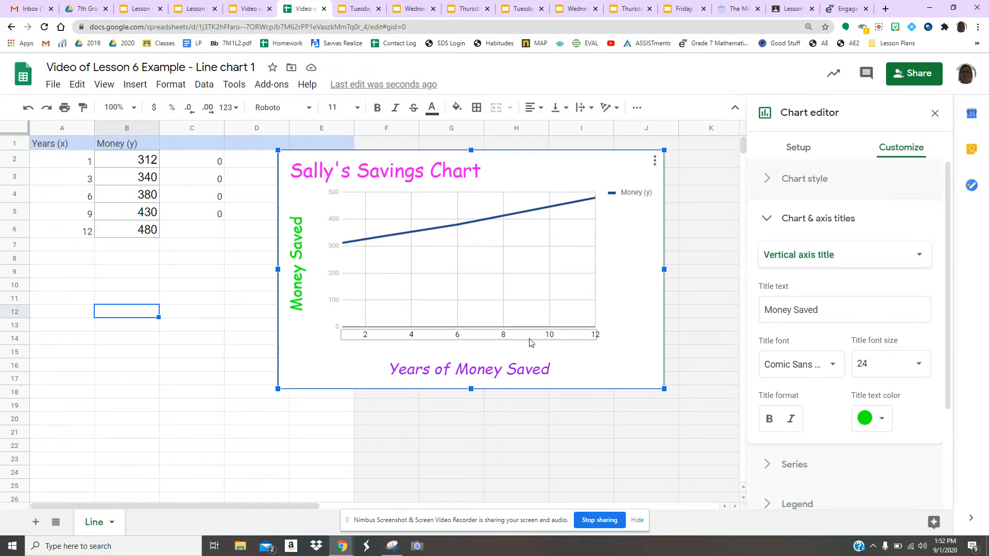
Step: Set the chart's horizontal axis range to a minimum of 0 and a maximum of 12
{"action": "left_click", "coordinate": [444, 339]}
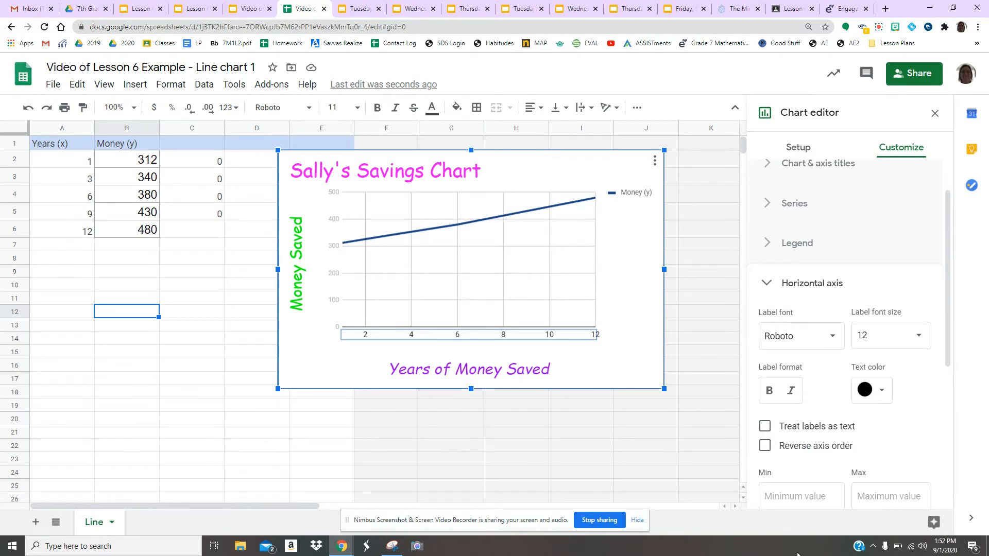
{"action": "left_click", "coordinate": [787, 507]}
{"action": "type", "text": "0"}
{"action": "key", "text": "Tab"}
{"action": "type", "text": "12"}
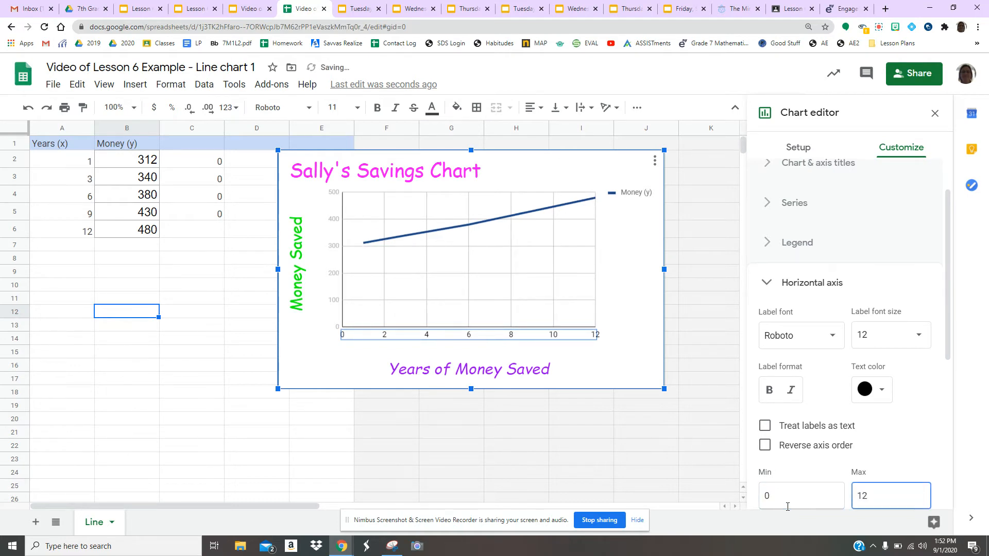
{"action": "left_click", "coordinate": [905, 465]}
{"action": "scroll", "coordinate": [901, 461], "scroll_direction": "up", "scroll_amount": 1}
{"action": "scroll", "coordinate": [902, 461], "scroll_direction": "down", "scroll_amount": 5}
{"action": "scroll", "coordinate": [902, 461], "scroll_direction": "up", "scroll_amount": 3}
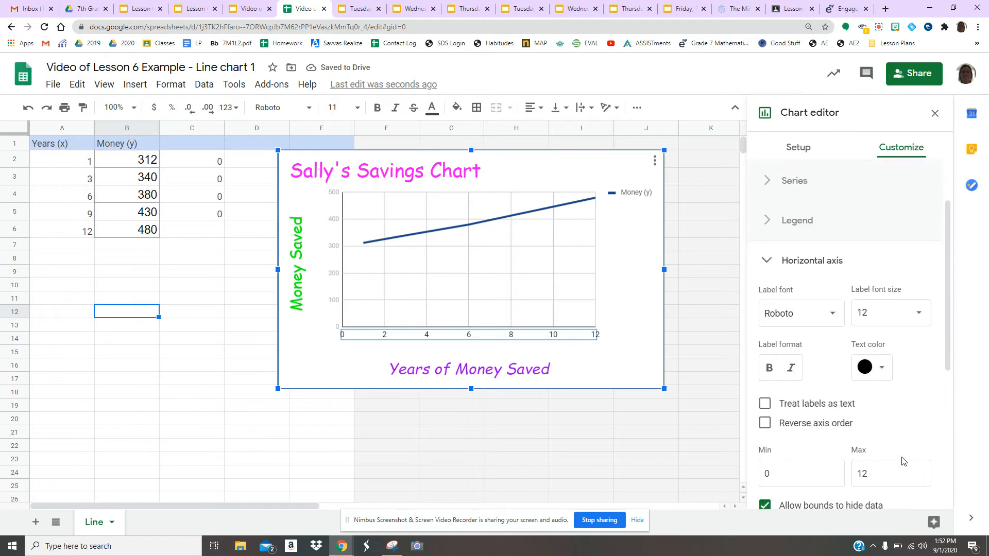
Step: Set the chart's vertical axis range to a minimum of 300 and a maximum of 500
{"action": "left_click", "coordinate": [336, 258]}
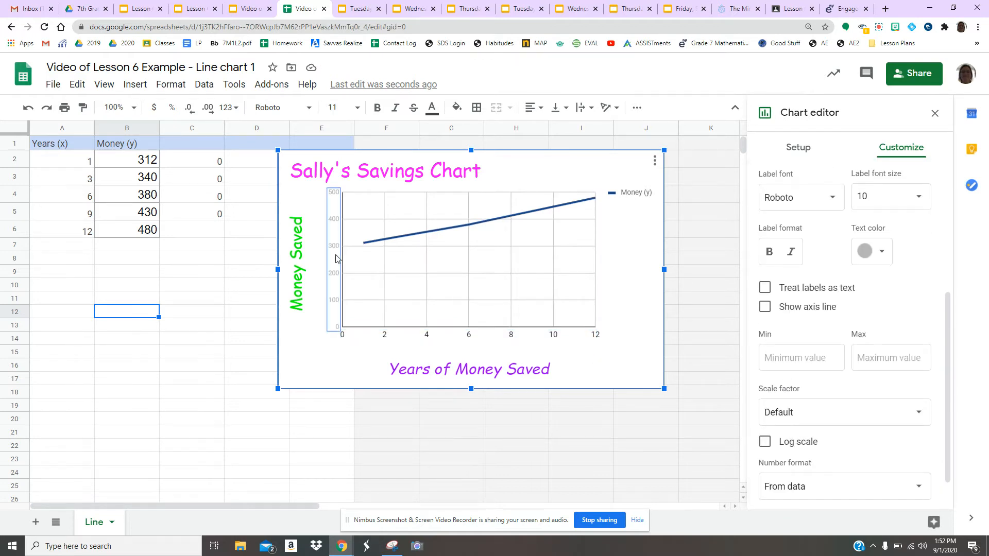
{"action": "left_click", "coordinate": [789, 359]}
{"action": "type", "text": "300"}
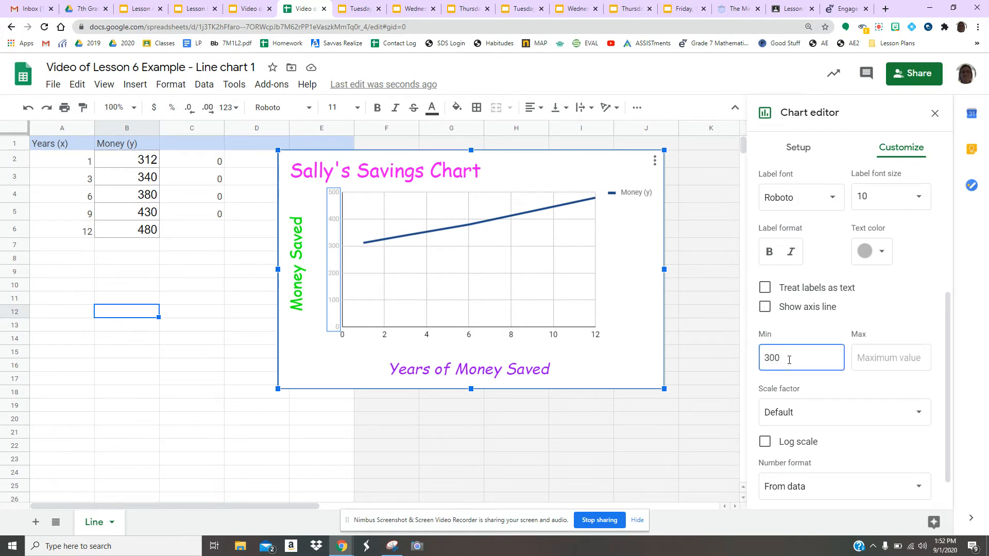
{"action": "left_click", "coordinate": [894, 362]}
{"action": "type", "text": "500"}
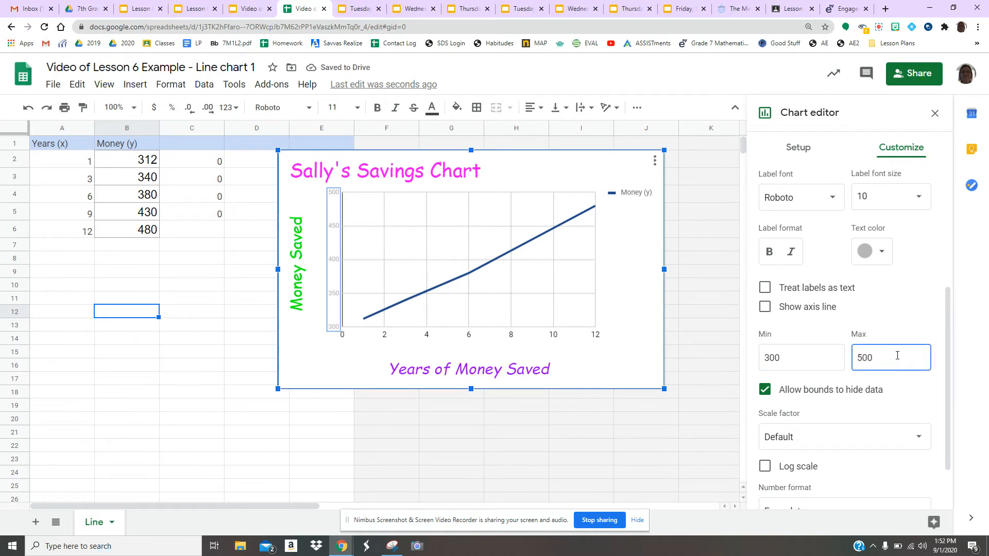
Step: Color the vertical axis labels purple and the horizontal axis labels green, keeping the horizontal axis in normal order
{"action": "left_click", "coordinate": [877, 262]}
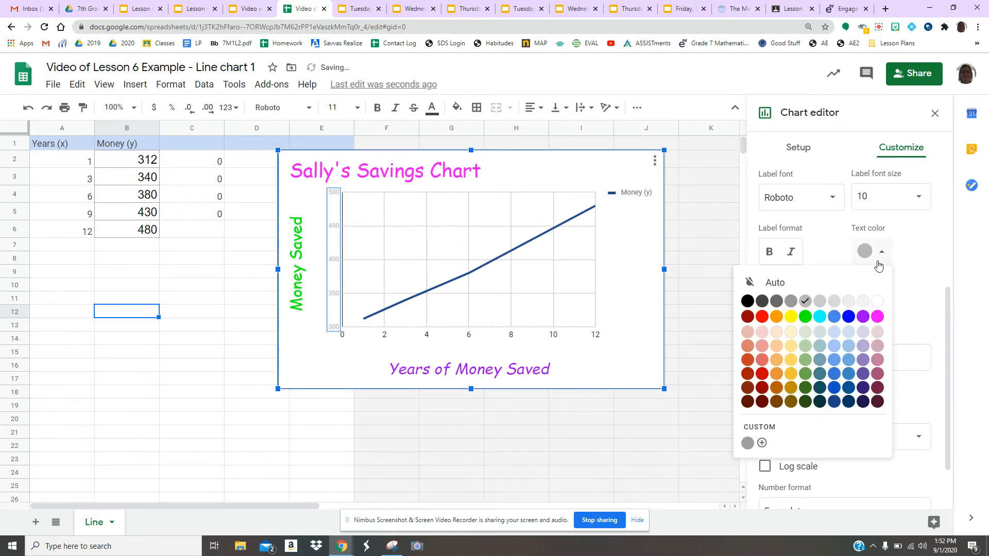
{"action": "left_click", "coordinate": [862, 316]}
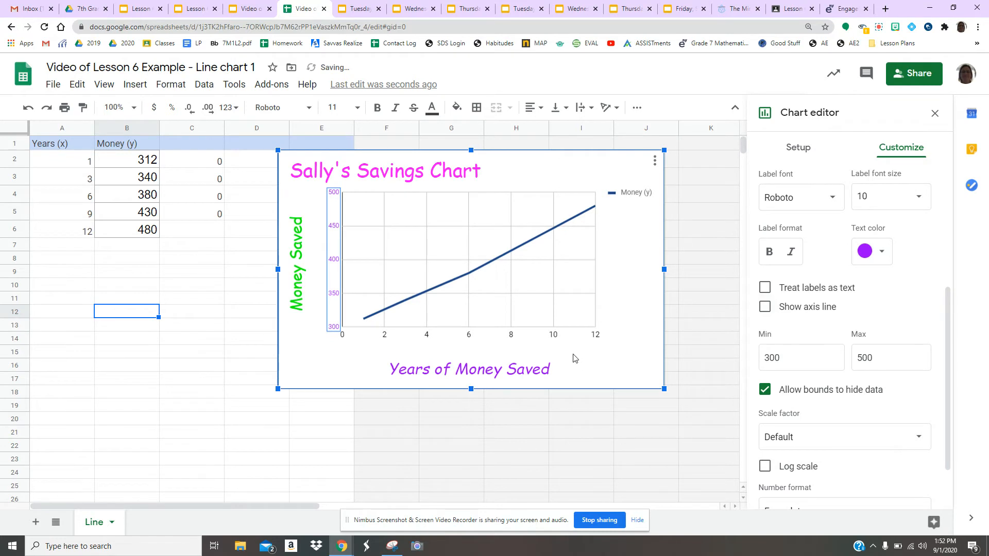
{"action": "left_click", "coordinate": [570, 335]}
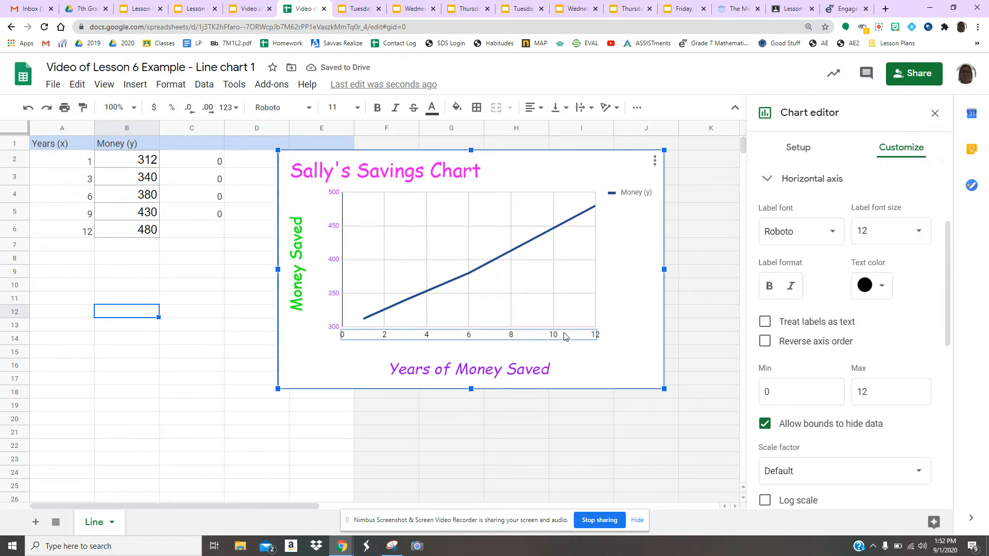
{"action": "left_click", "coordinate": [875, 285]}
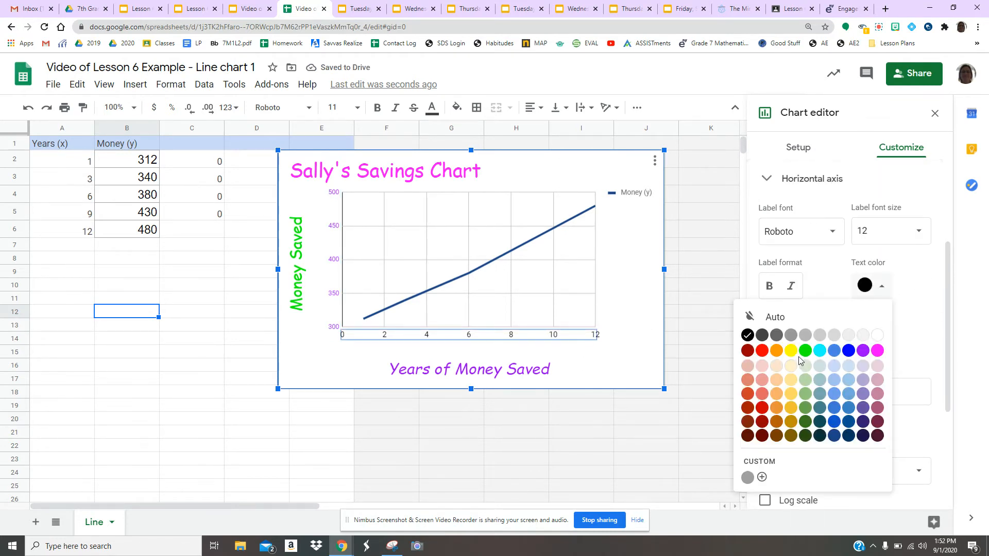
{"action": "left_click", "coordinate": [805, 356]}
{"action": "left_click", "coordinate": [917, 355]}
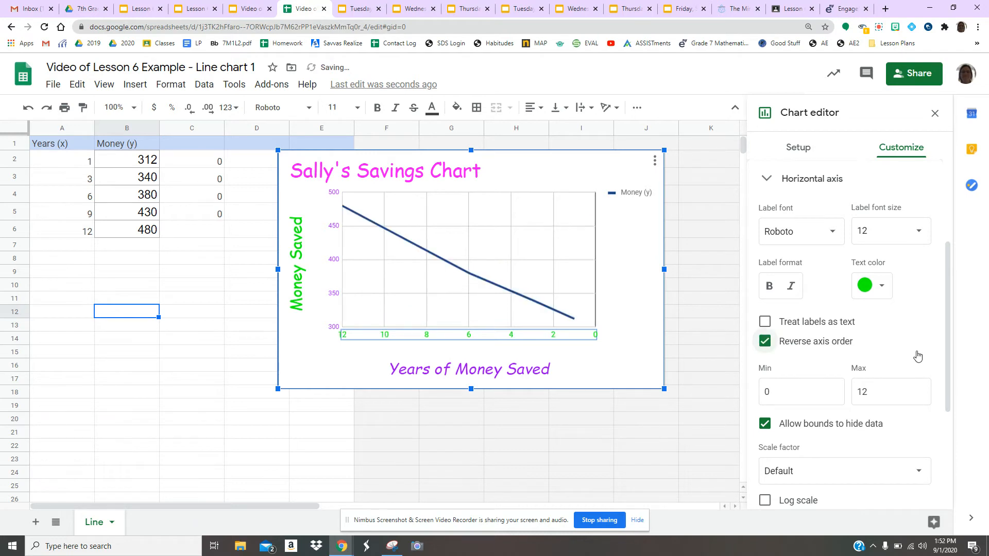
{"action": "left_click", "coordinate": [917, 355]}
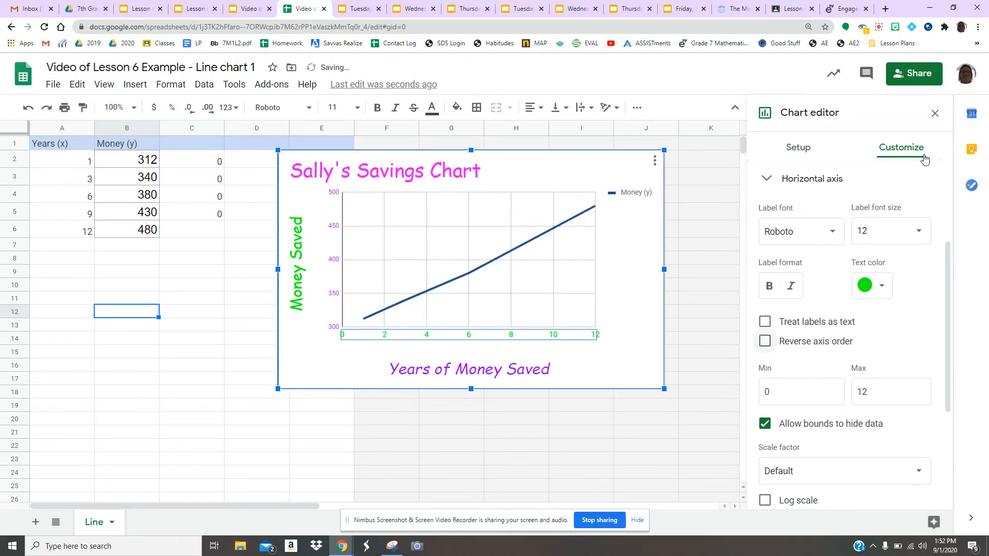
Step: Change the line color of the Money (y) series to red
{"action": "left_click", "coordinate": [532, 250]}
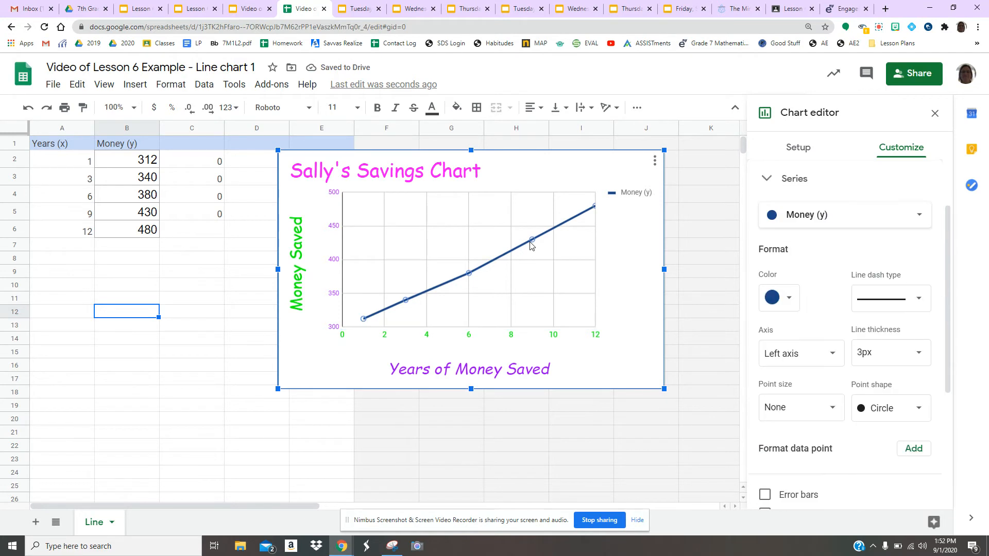
{"action": "left_click", "coordinate": [775, 302]}
{"action": "left_click", "coordinate": [786, 364]}
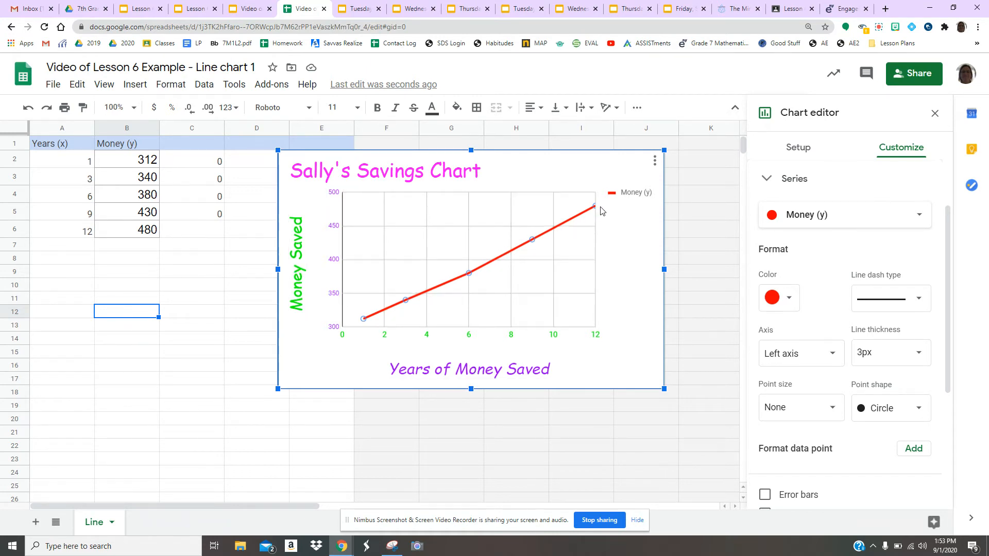
{"action": "scroll", "coordinate": [903, 182], "scroll_direction": "down", "scroll_amount": 2}
{"action": "scroll", "coordinate": [903, 183], "scroll_direction": "up", "scroll_amount": 4}
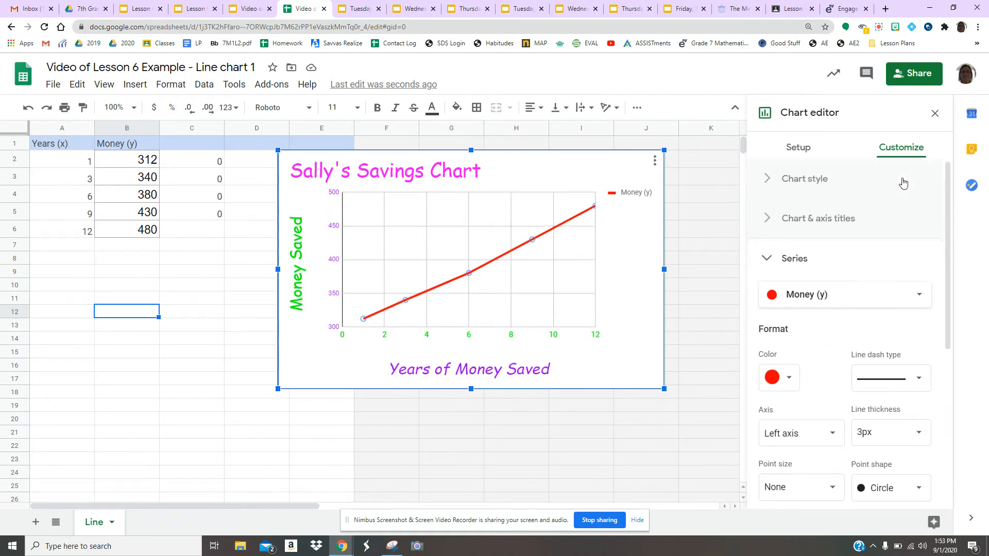
{"action": "left_click", "coordinate": [829, 217]}
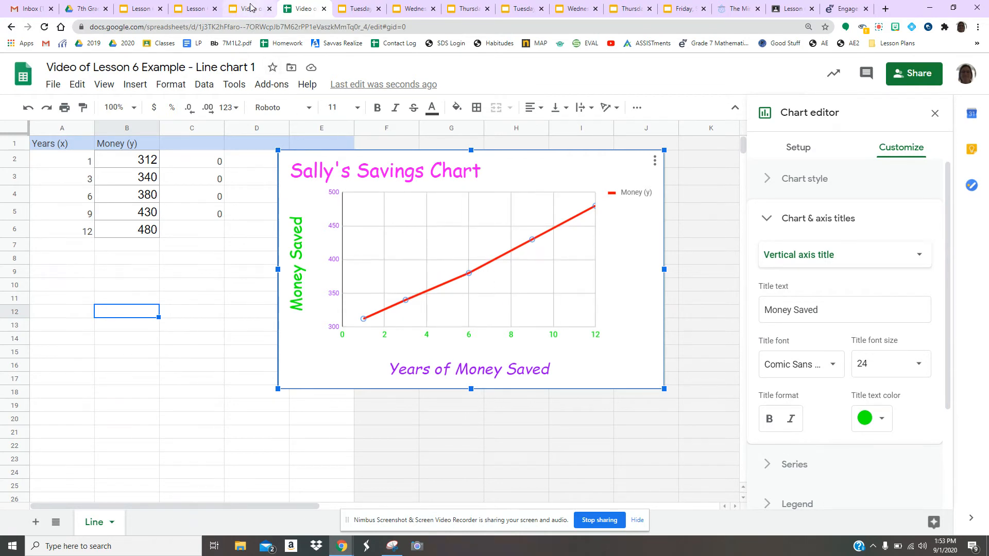
Step: Switch to the Lesson 6 Example presentation and update the linked chart on the Graph slide
{"action": "left_click", "coordinate": [250, 7]}
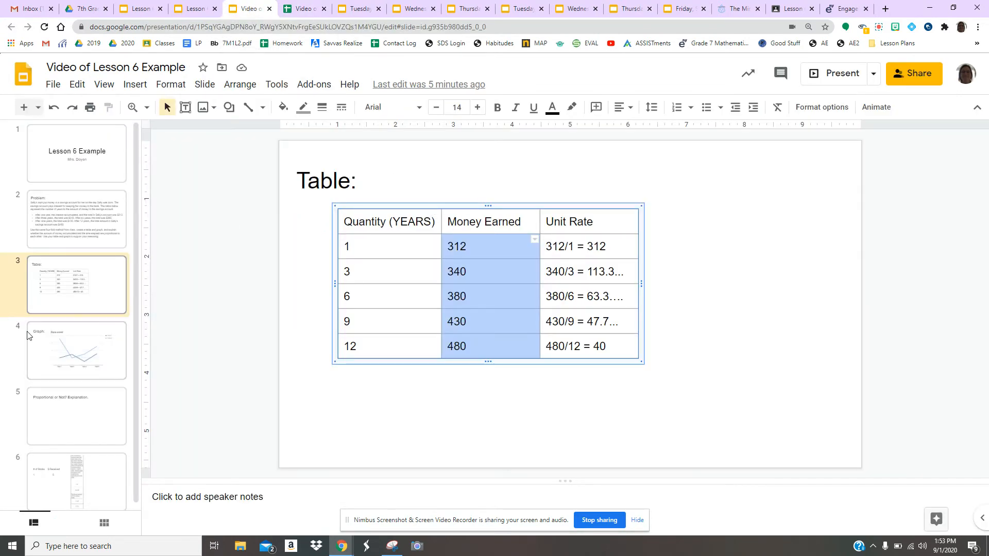
{"action": "left_click", "coordinate": [53, 338]}
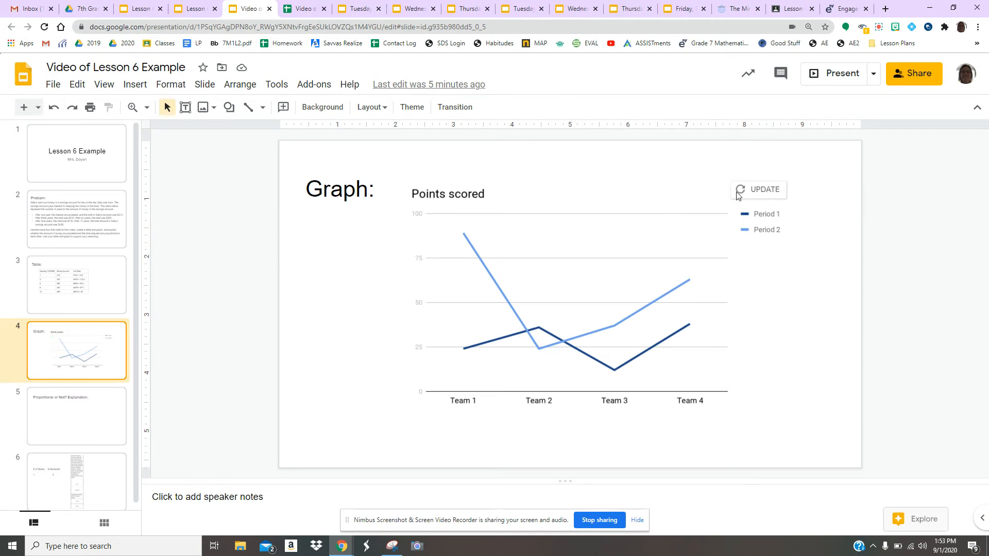
{"action": "left_click", "coordinate": [749, 196]}
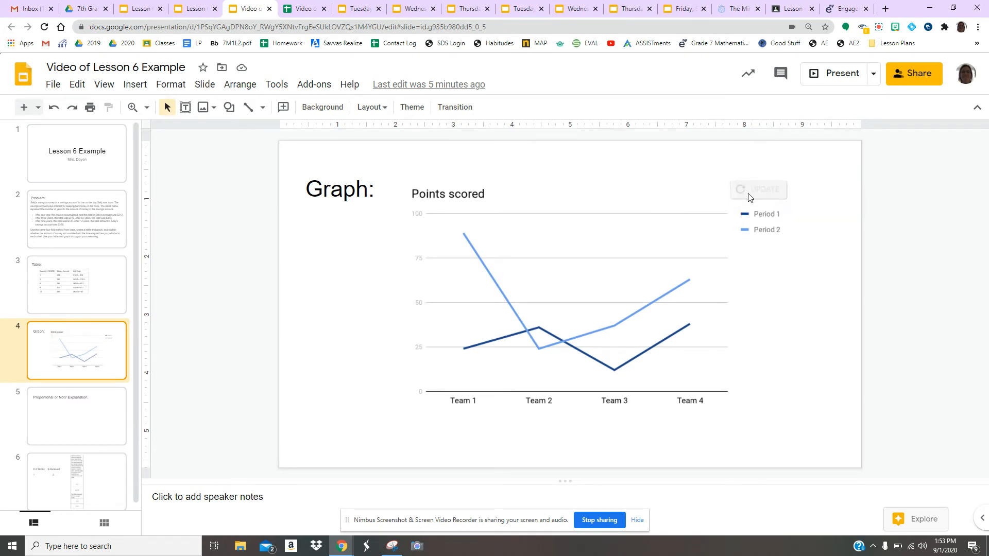